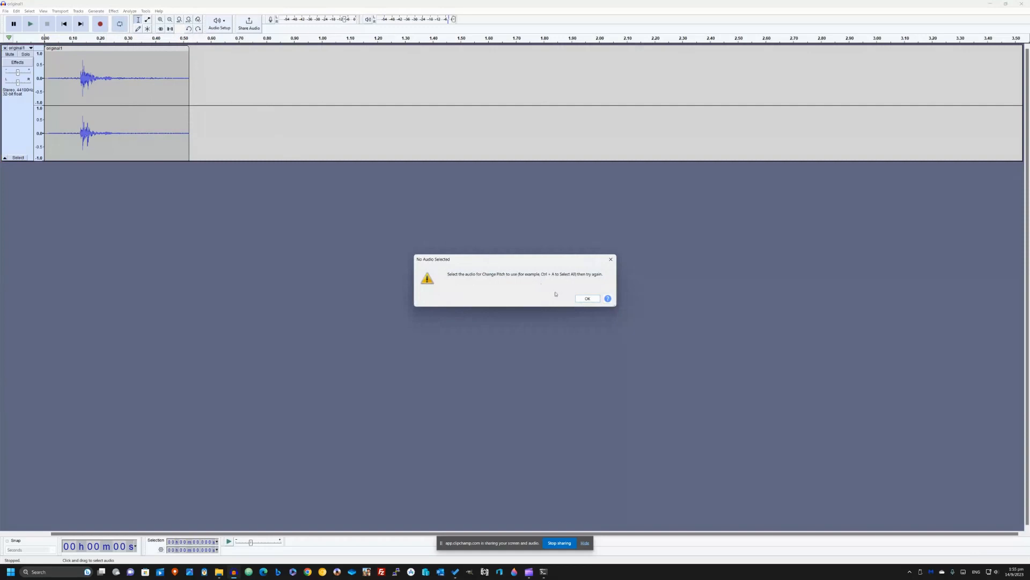
- Dismiss the missing-selection warning, select the whole audio clip, and open the Change Pitch effect for it
left_click(584, 298)
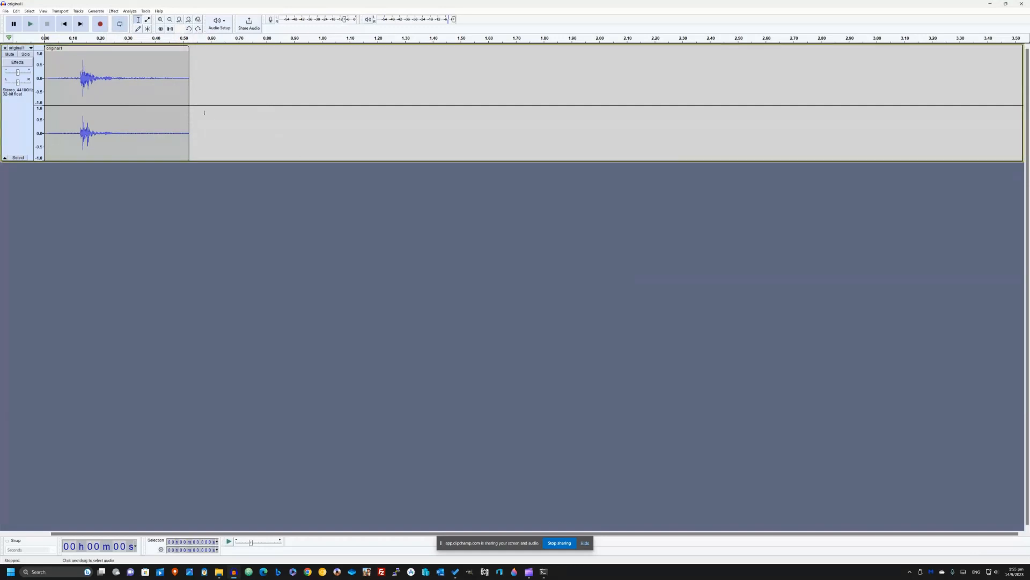
left_click_drag(186, 100, 44, 96)
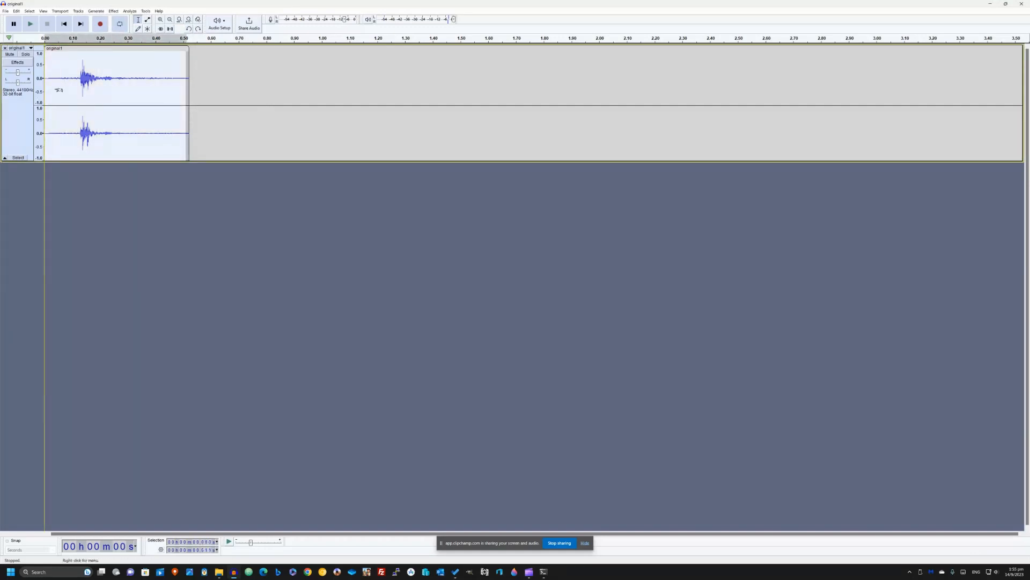
left_click(114, 10)
mouse_move(149, 68)
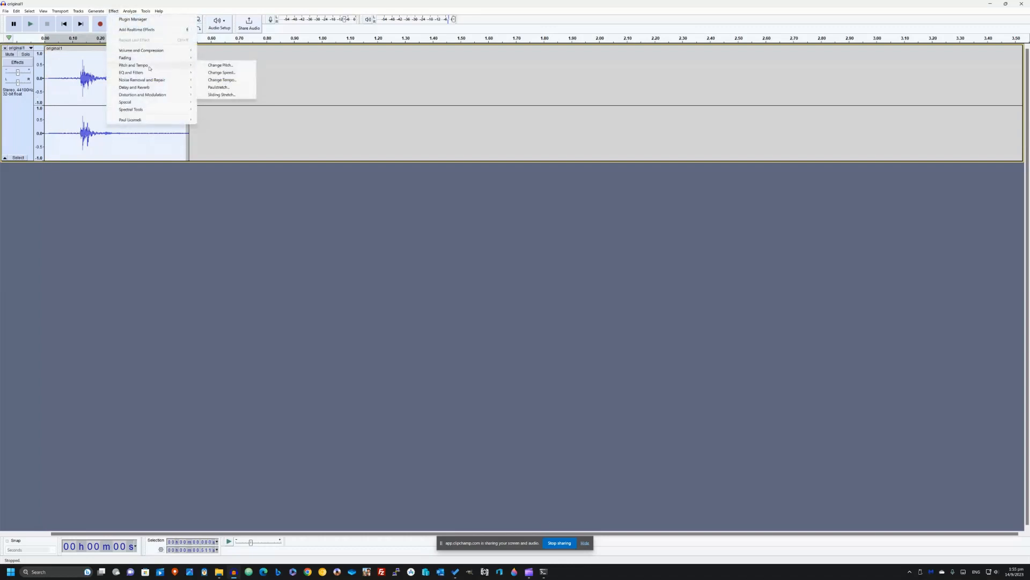
left_click(249, 66)
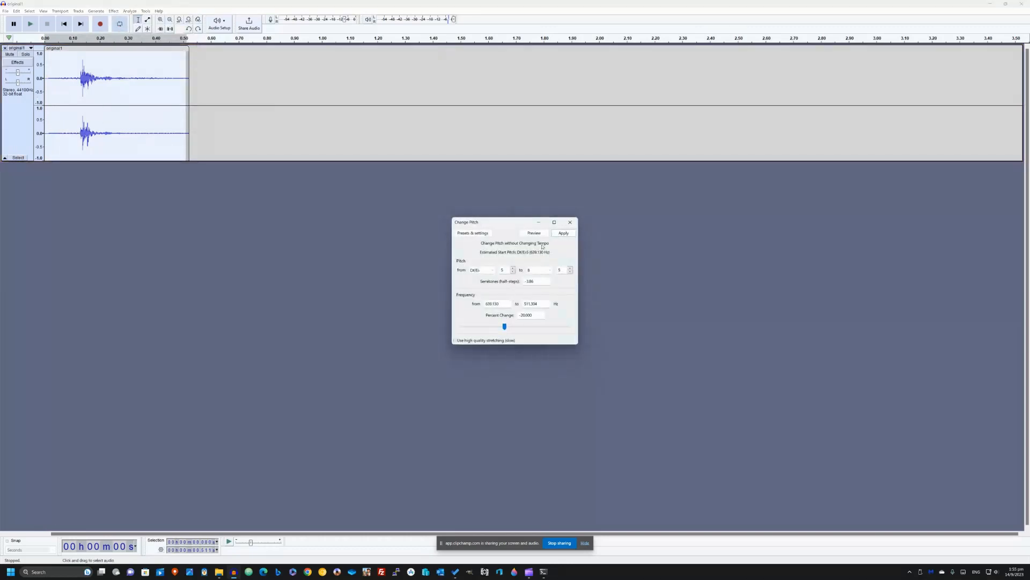
- Preview the clip with a pitch change of -78 percent, both without and with high quality stretching enabled
left_click(534, 233)
left_click(541, 233)
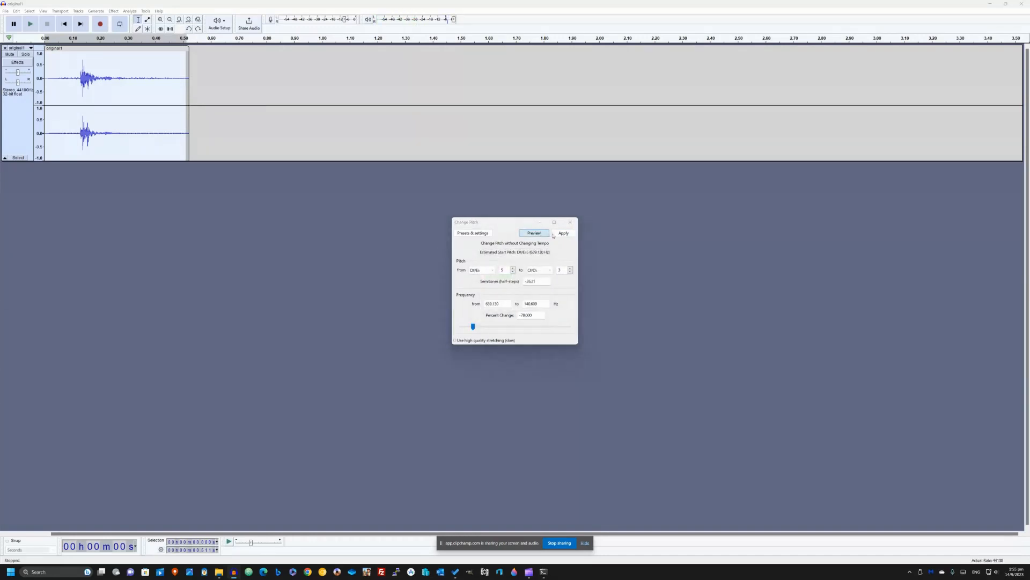
left_click(541, 233)
left_click(538, 234)
- Lower the percent change in pitch almost to its minimum and preview the clip
left_click_drag(473, 326, 460, 326)
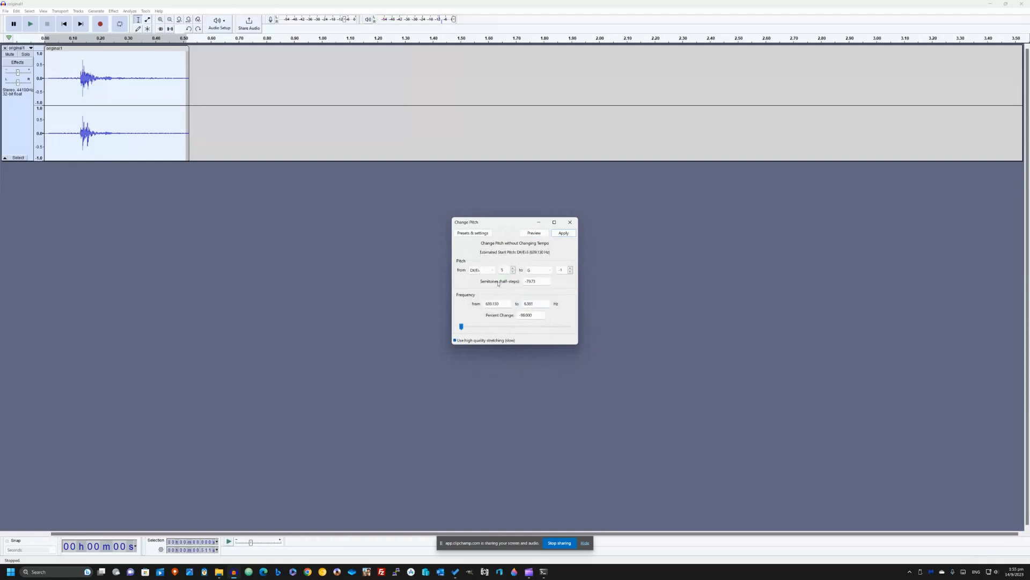
left_click(539, 234)
left_click(529, 235)
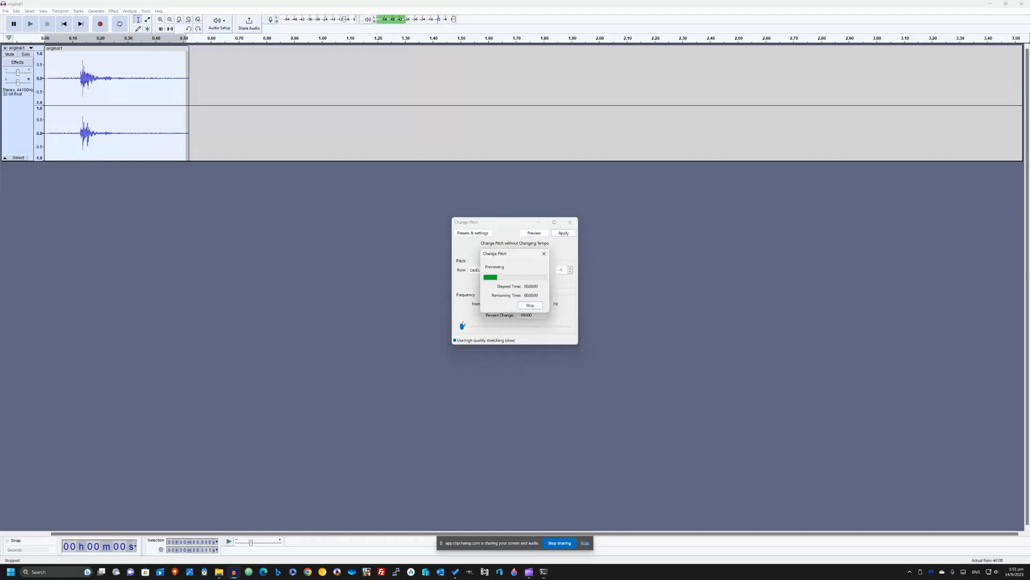
- Set the pitch change to -81 percent, preview it, and apply it to the clip
left_click_drag(464, 329, 475, 326)
left_click(540, 234)
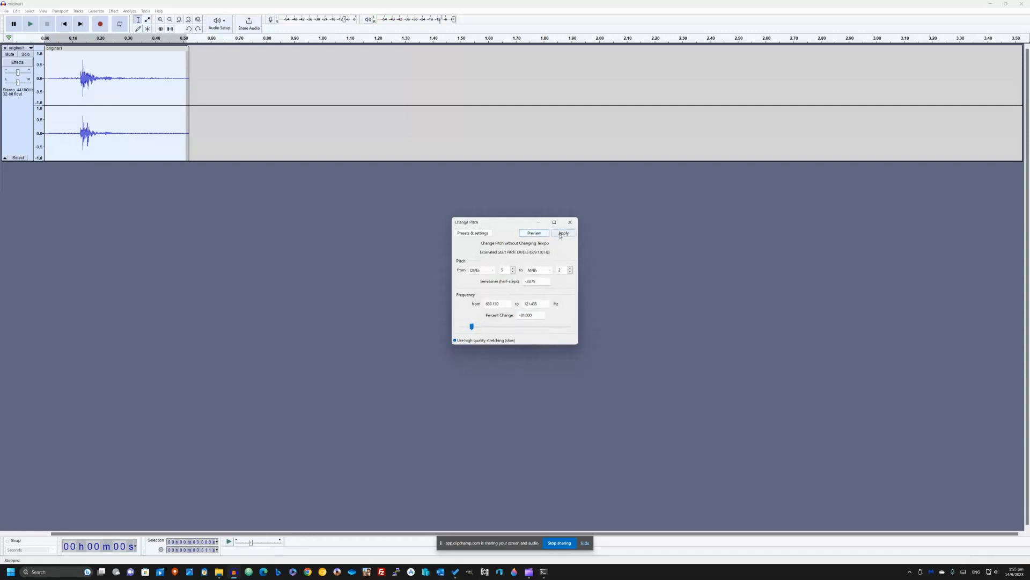
left_click(563, 234)
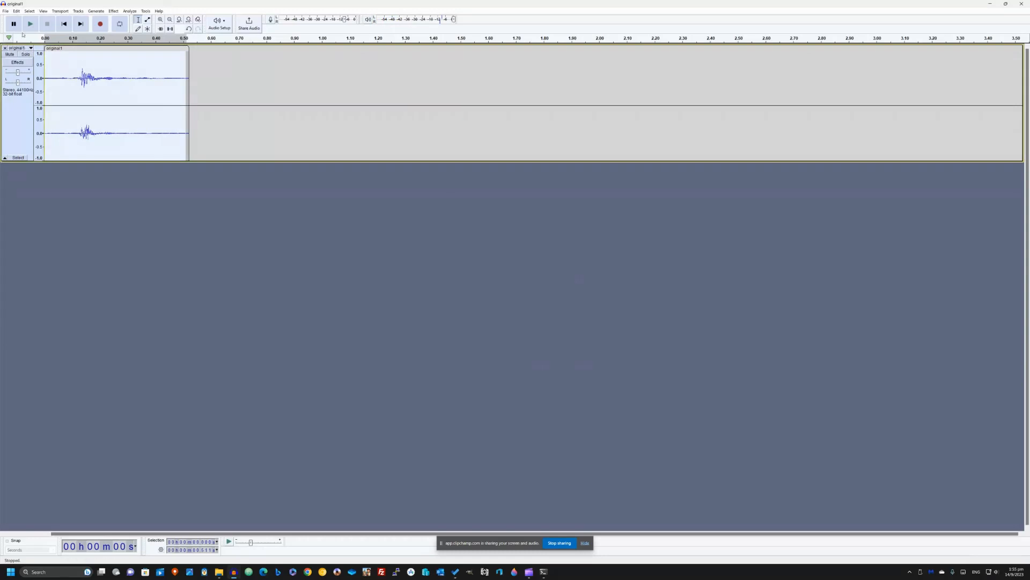
- Undo the applied pitch reduction and play the original clip
left_click(6, 12)
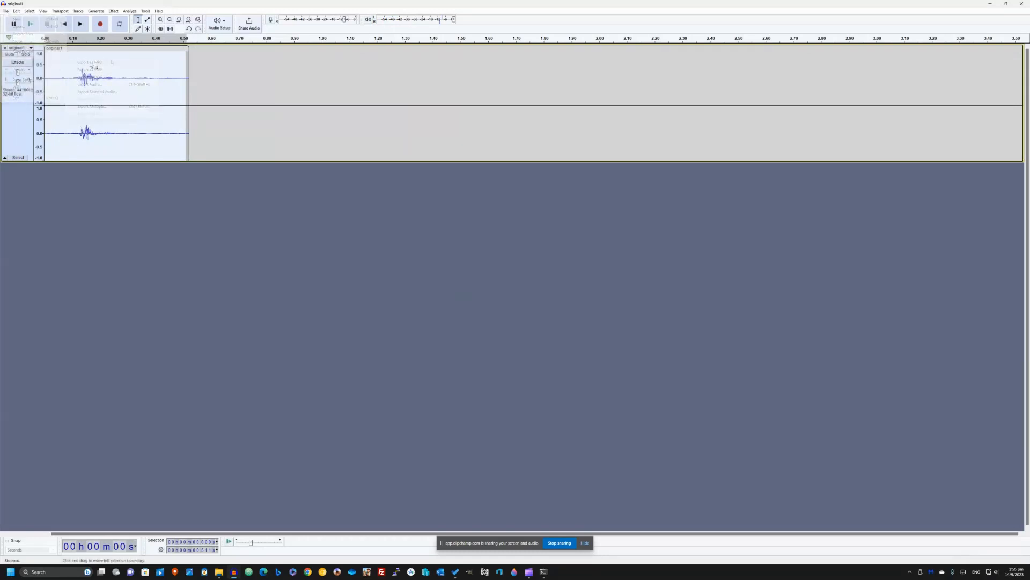
left_click(189, 84)
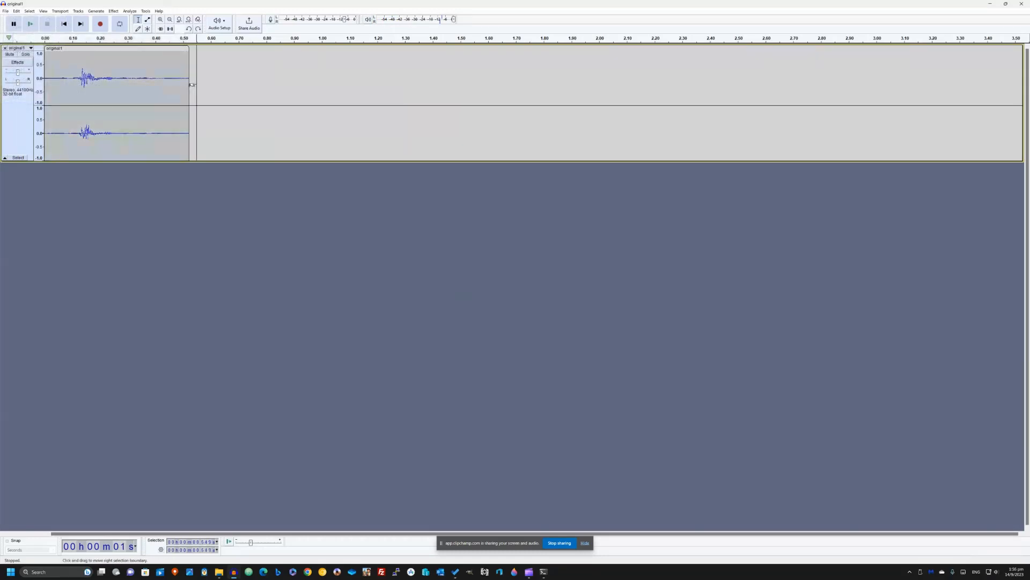
key("ctrl+z")
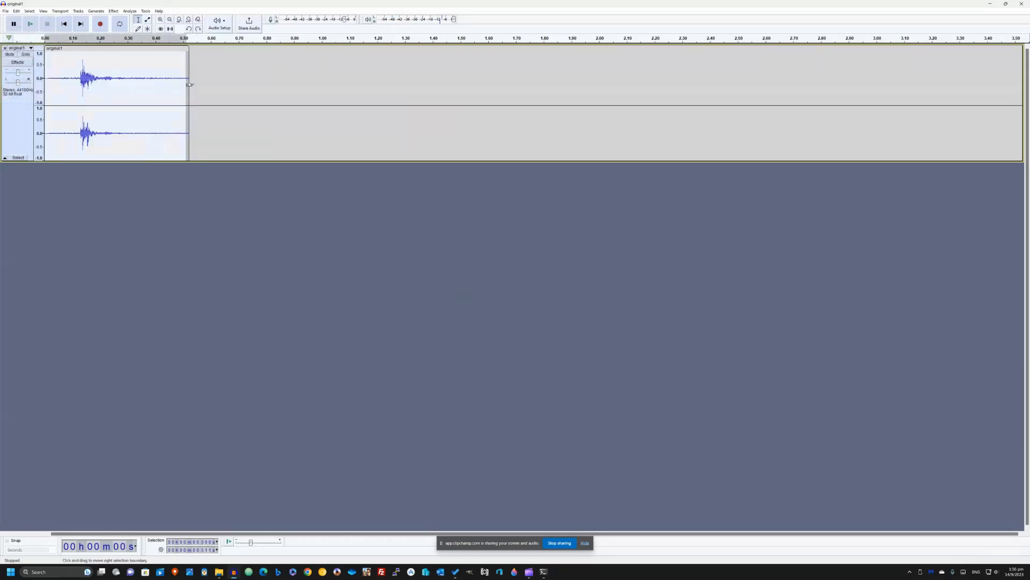
left_click(31, 23)
- Reopen Change Pitch for the selected clip and preview a milder pitch reduction of about -23 percent
left_click(113, 11)
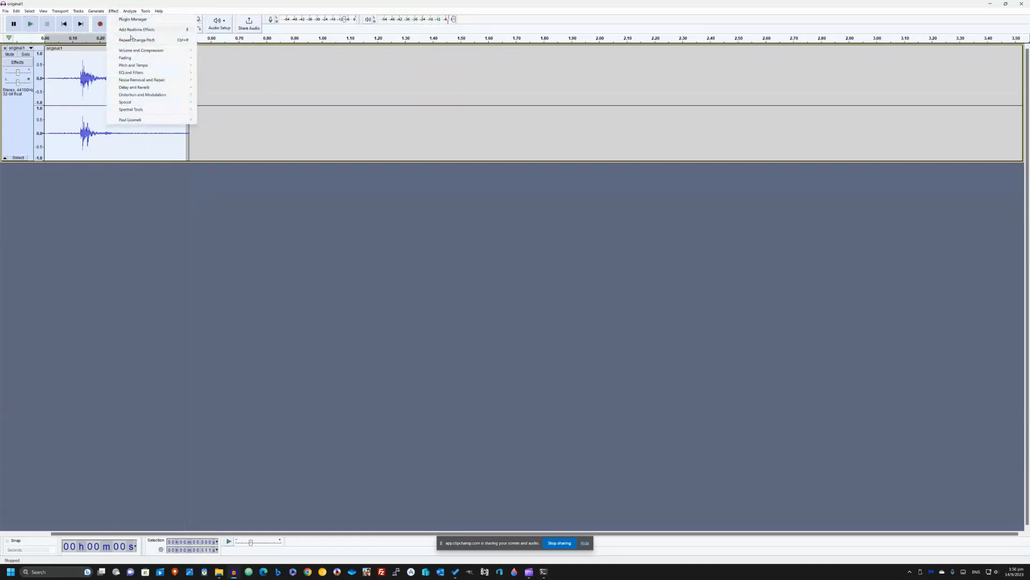
mouse_move(144, 65)
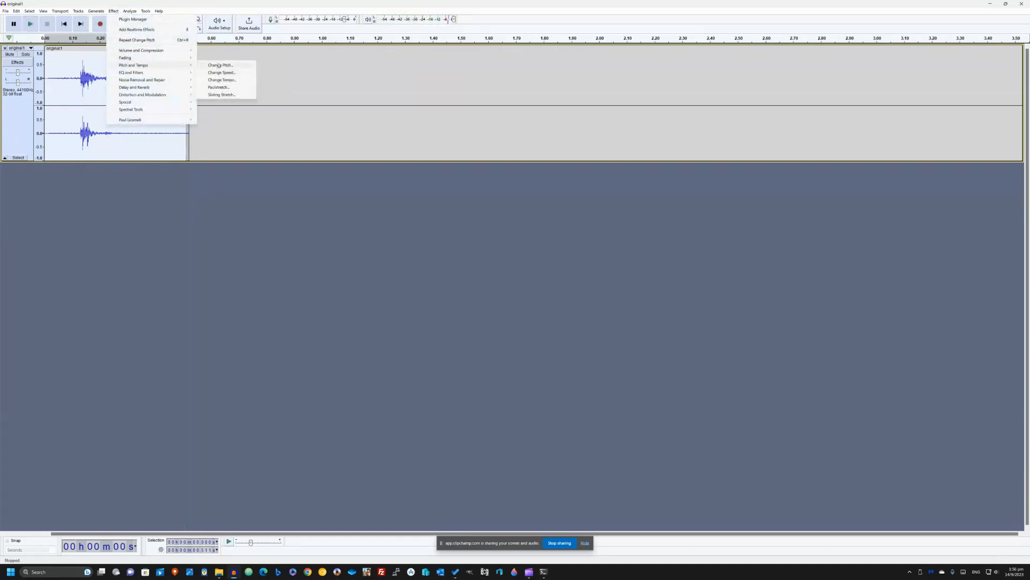
left_click(218, 66)
left_click_drag(472, 327, 499, 330)
left_click(538, 234)
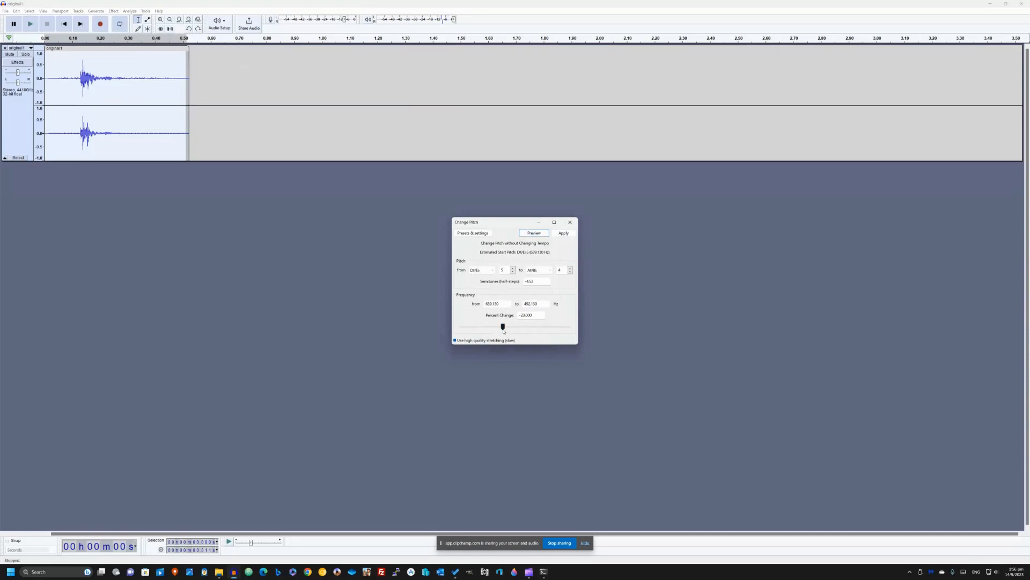
- Apply a positive percent change in pitch to the clip, listen to it, and undo it to replay the original
left_click_drag(503, 331, 531, 329)
left_click(534, 235)
key("Return")
left_click(30, 23)
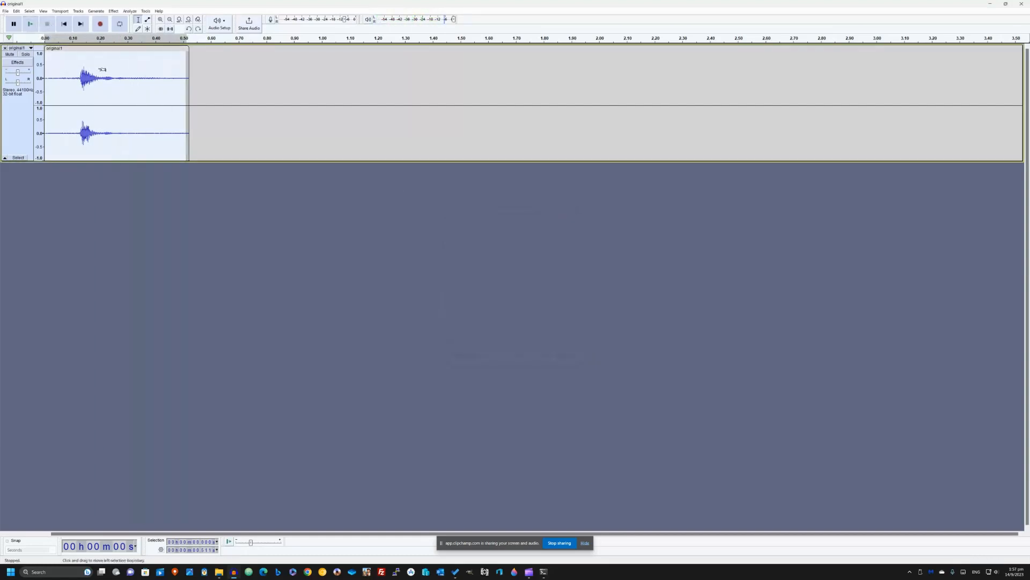
left_click(31, 23)
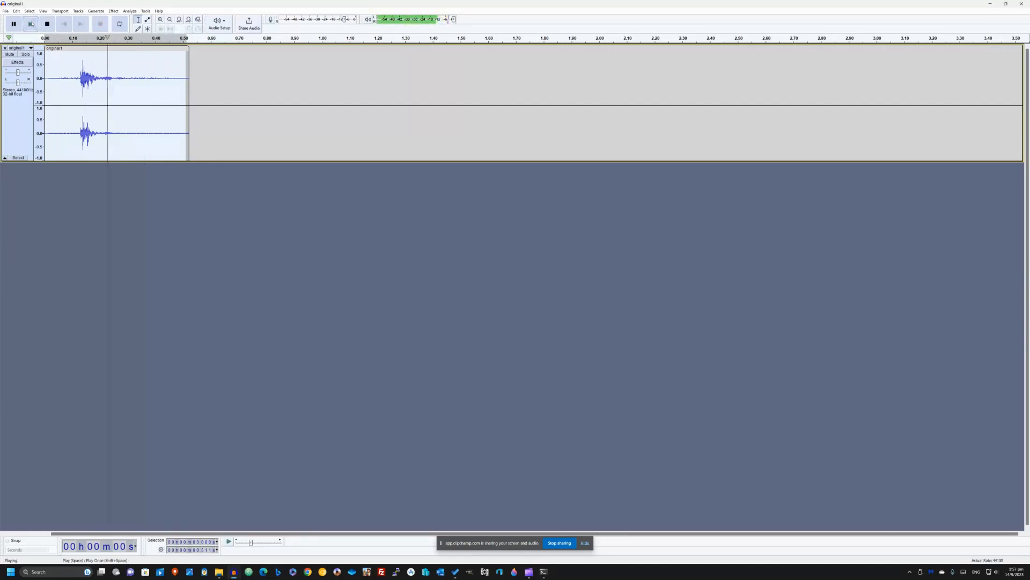
- Apply Change Speed to the selected clip with a percent change of -82, previewing it first, and play the slowed result
left_click(114, 10)
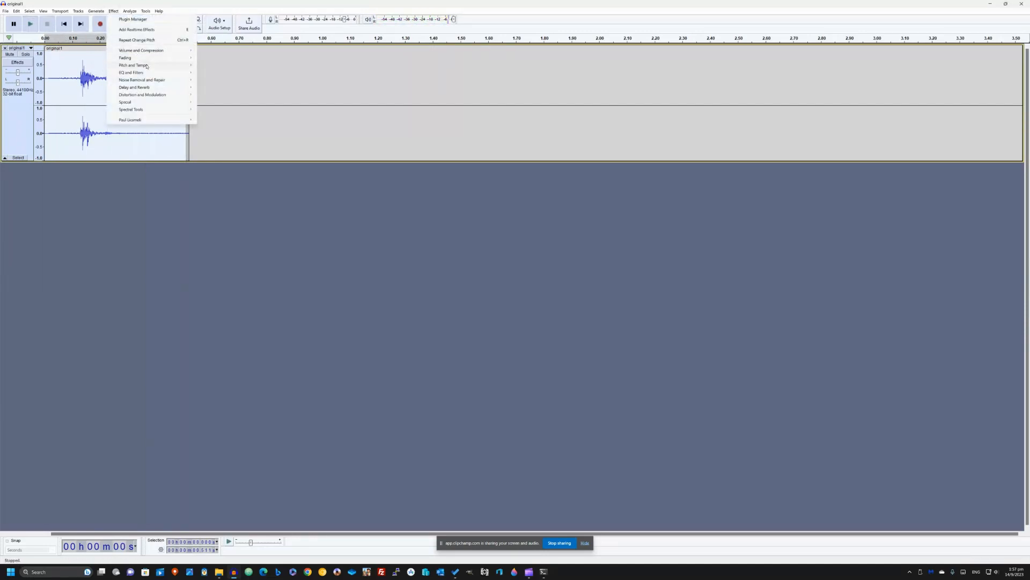
mouse_move(146, 66)
left_click(232, 73)
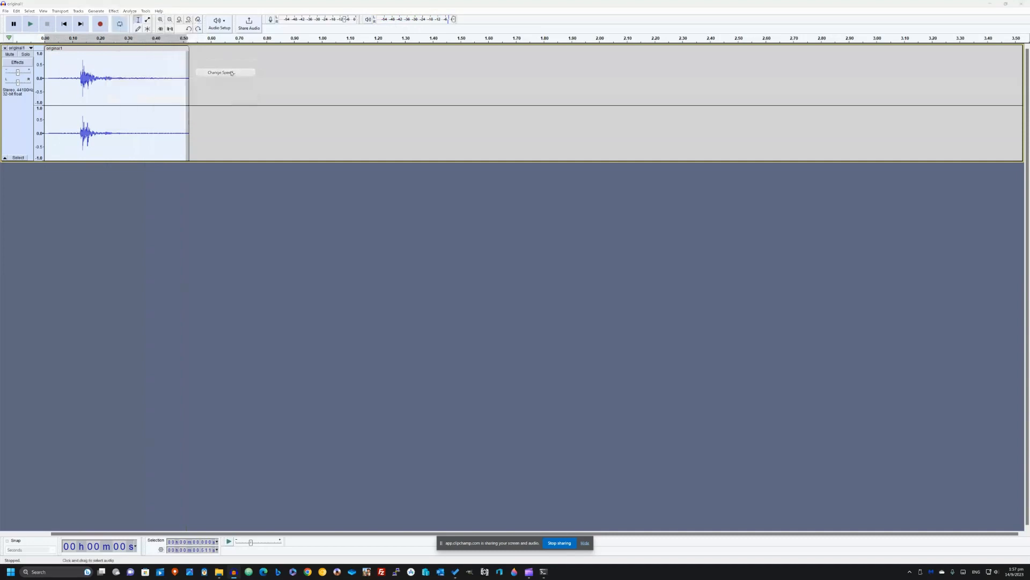
left_click_drag(514, 281, 468, 286)
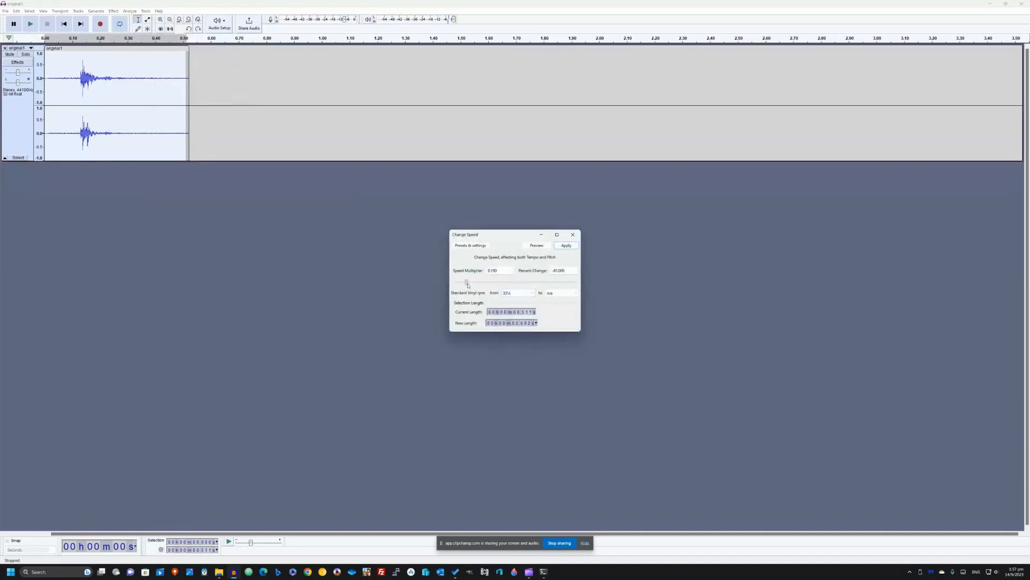
left_click(537, 246)
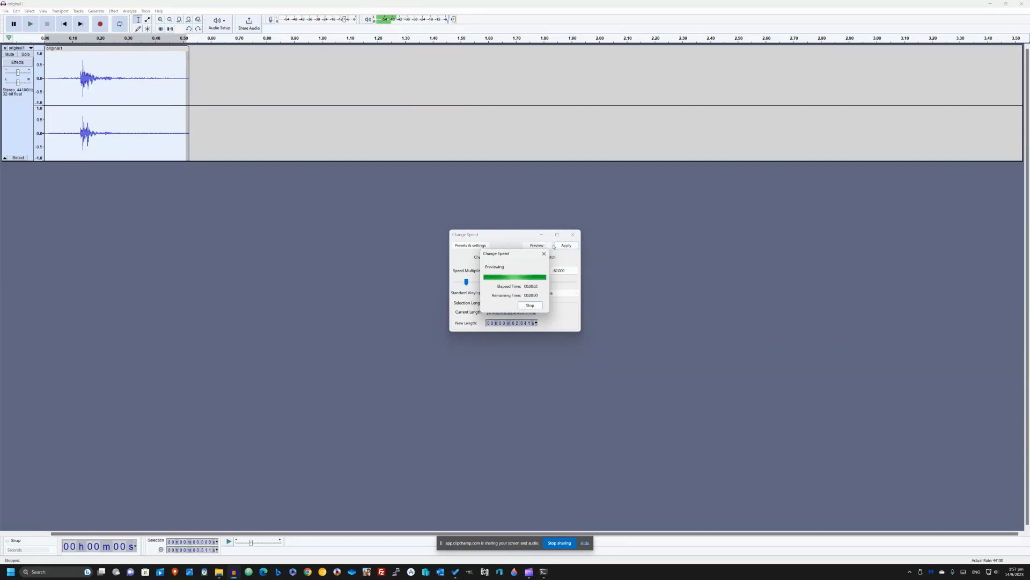
left_click(563, 246)
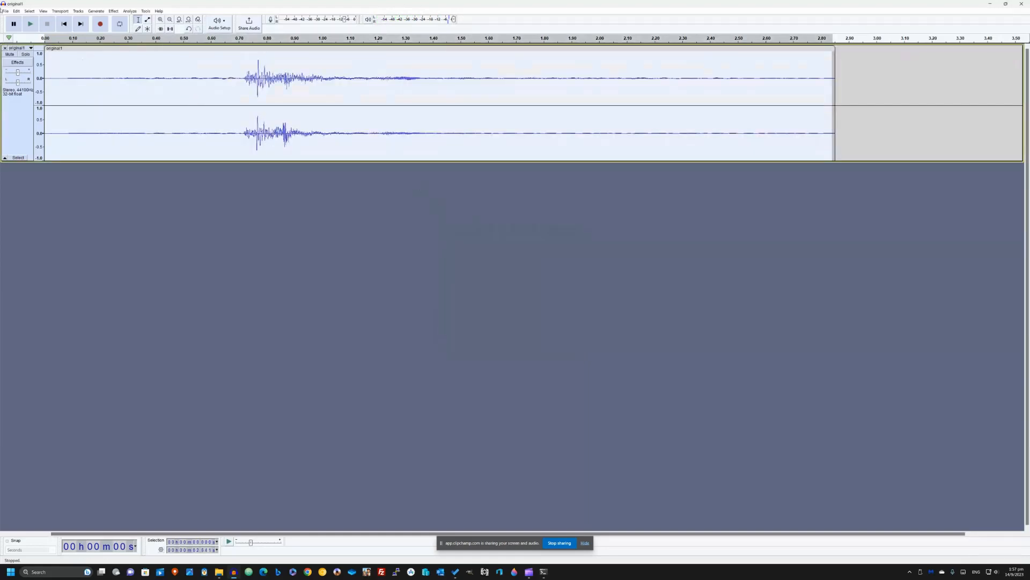
left_click(30, 23)
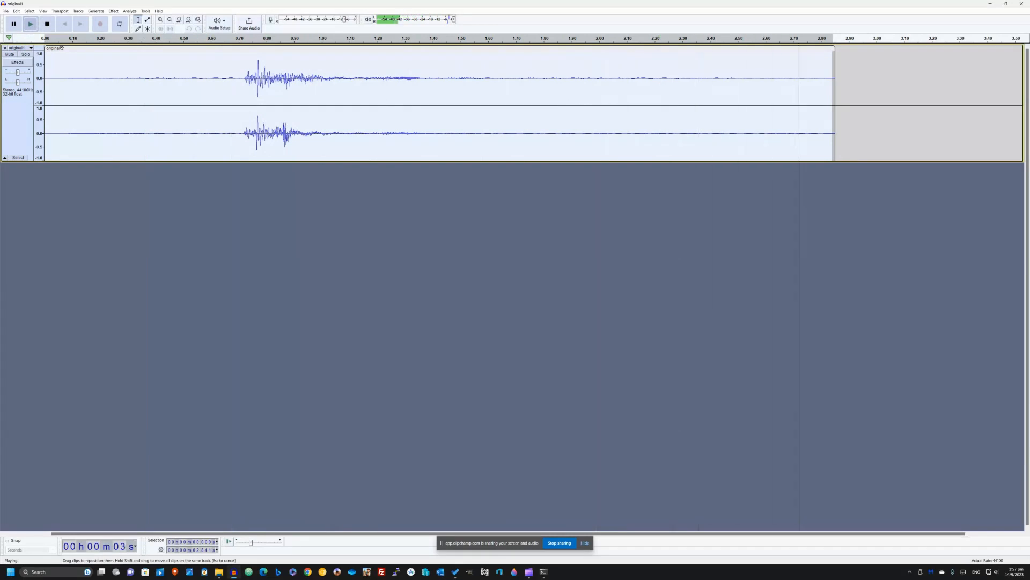
- Undo the slowdown and play the clip at its original speed
key("ctrl+z")
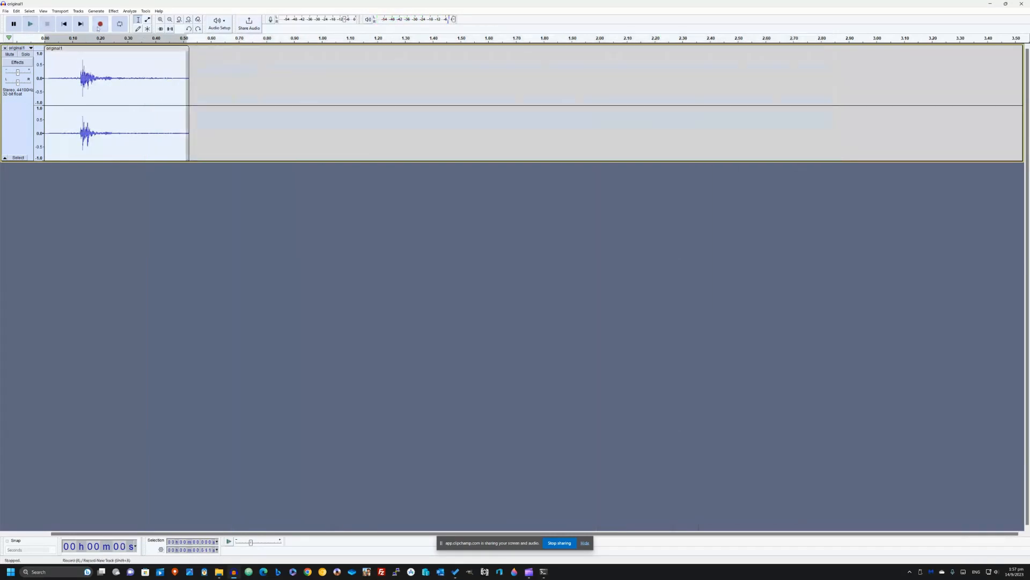
left_click(113, 11)
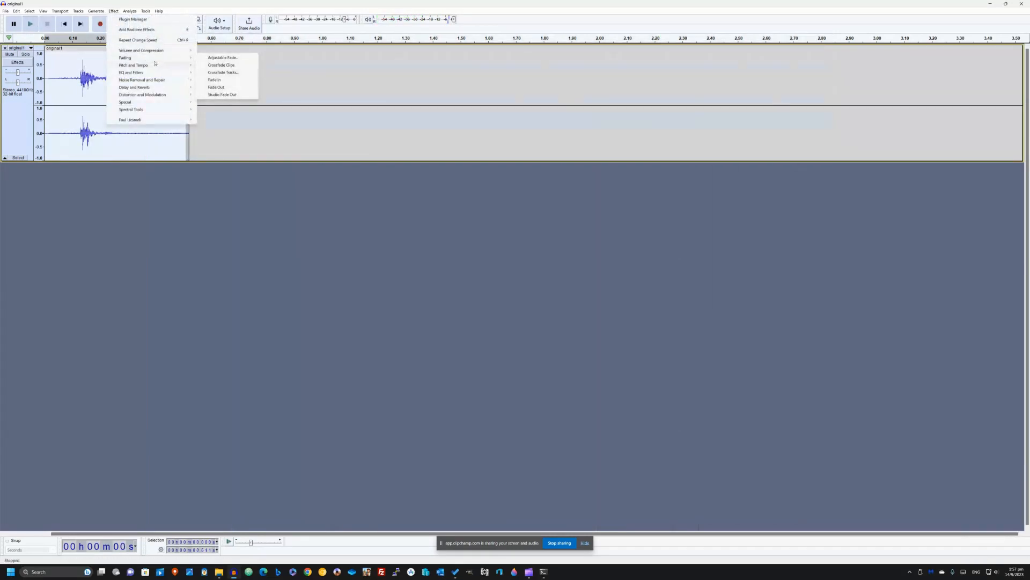
left_click(31, 26)
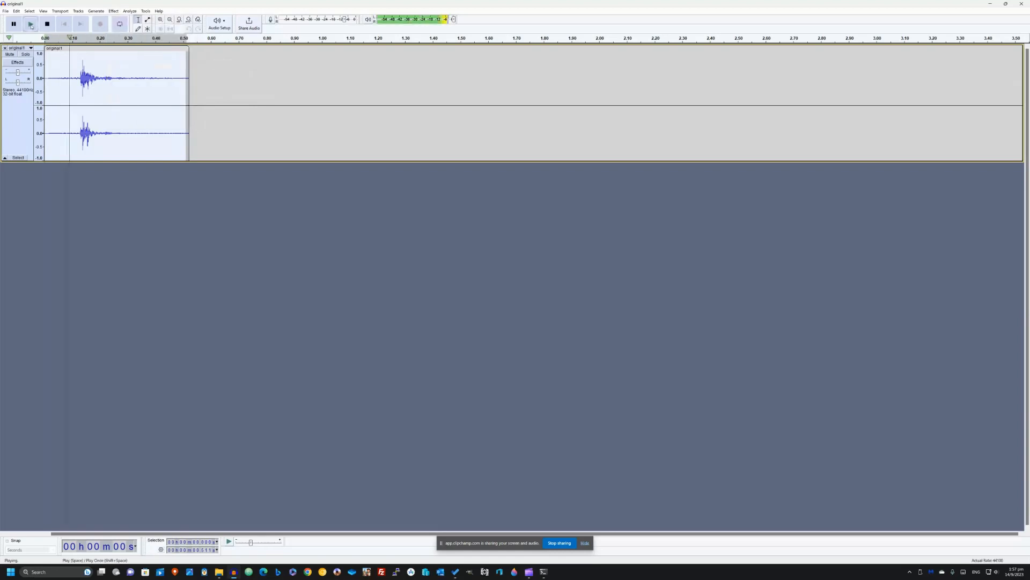
- Apply Change Speed to the clip with a percent change of 170.847, previewing it first, and play the faster result
left_click(113, 11)
mouse_move(162, 64)
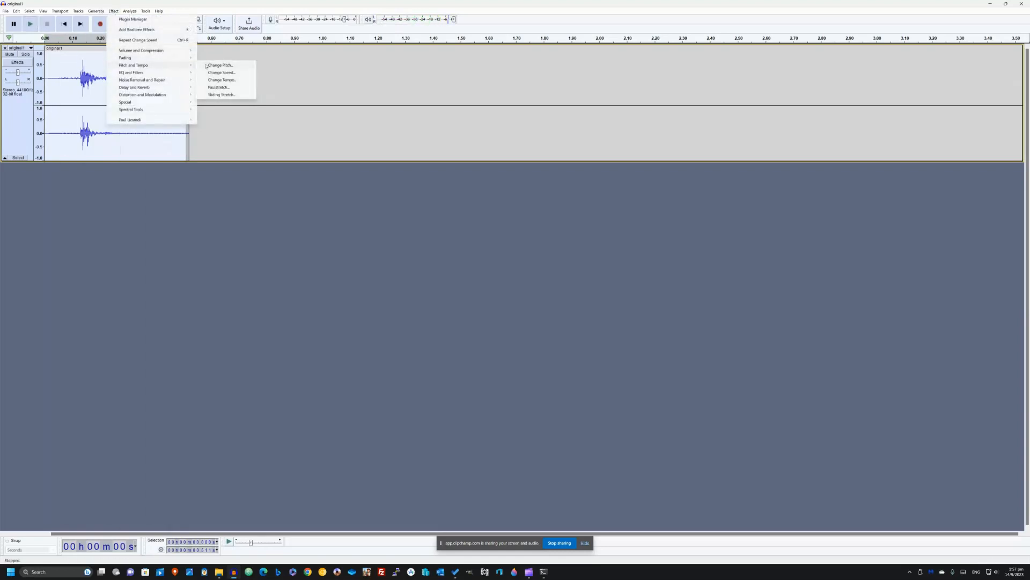
left_click(221, 72)
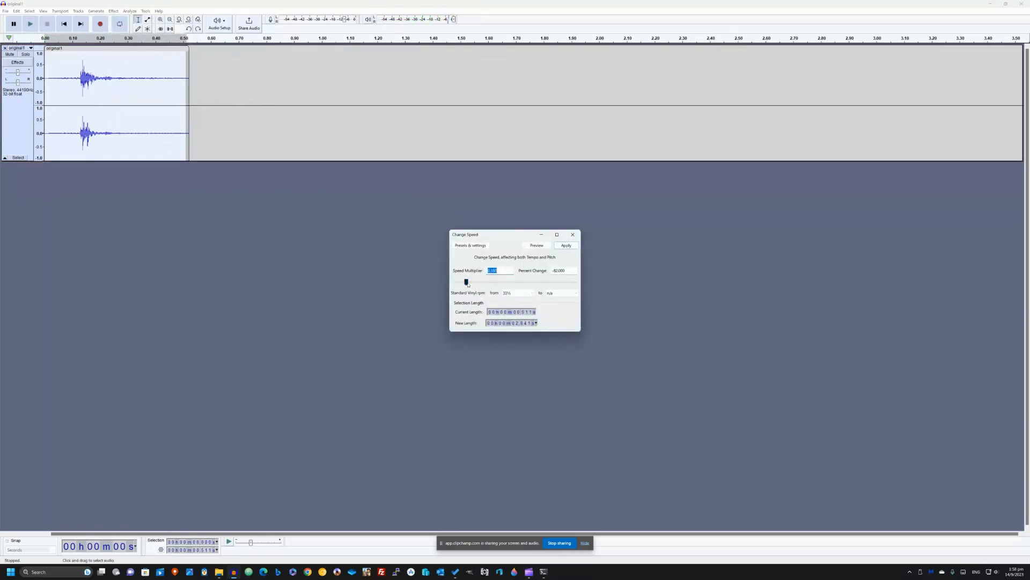
left_click_drag(468, 283, 495, 287)
left_click(541, 246)
left_click(542, 245)
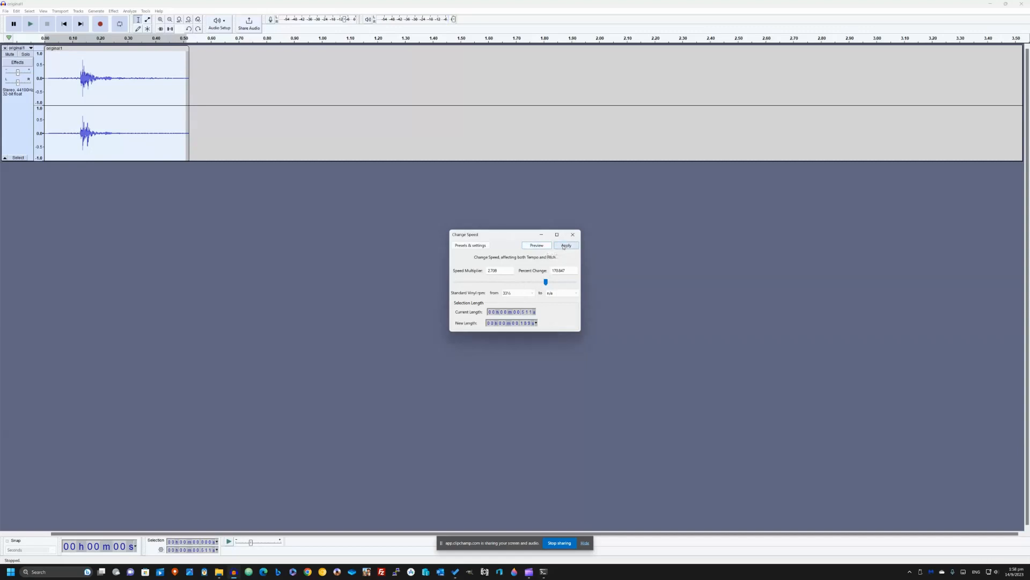
left_click(566, 246)
left_click(32, 25)
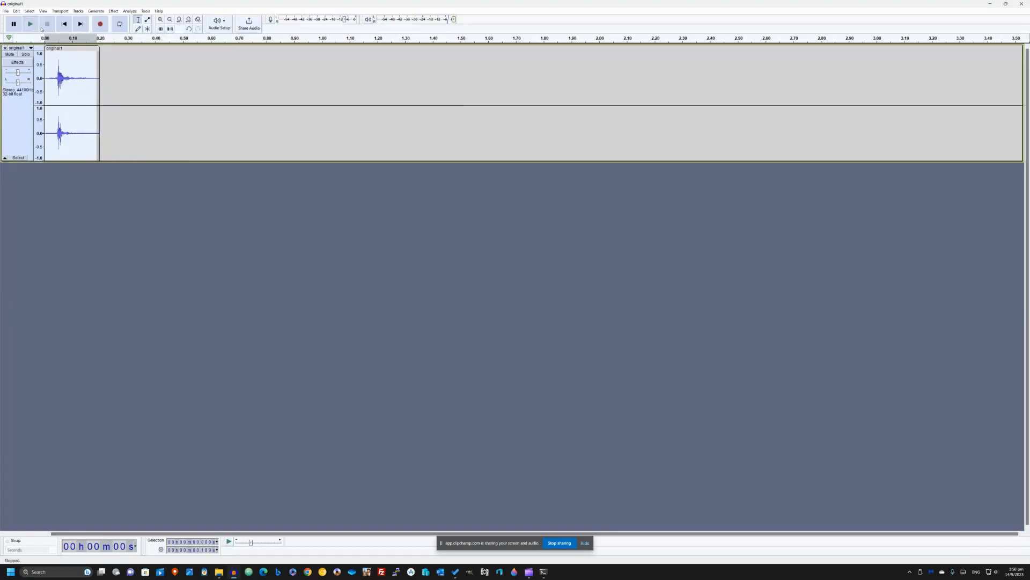
- Undo the speed increase and replay the original clip
key("ctrl+z")
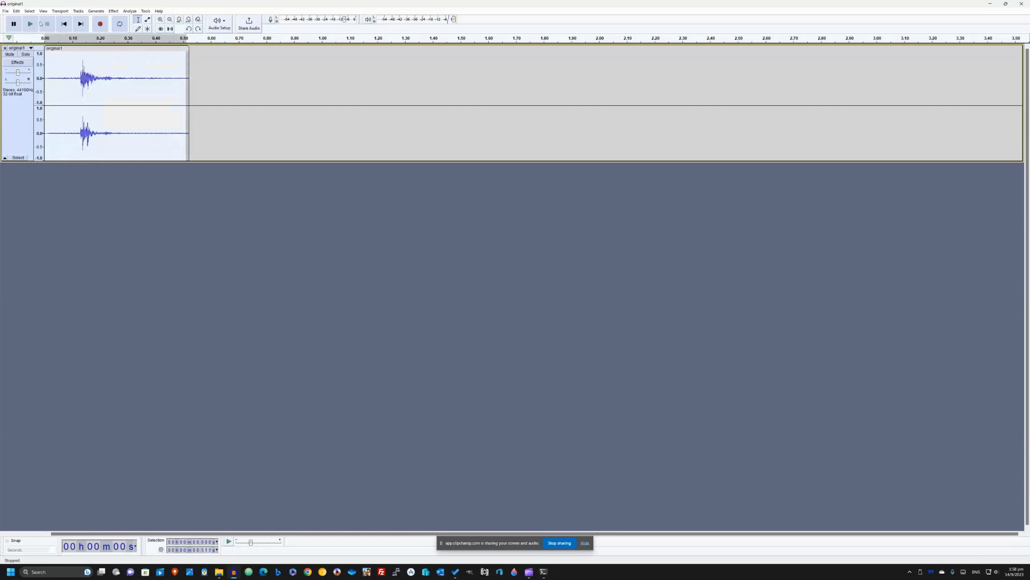
key("space")
- Open Change Tempo for the clip and preview a slower tempo with a percent change of -83
left_click(114, 12)
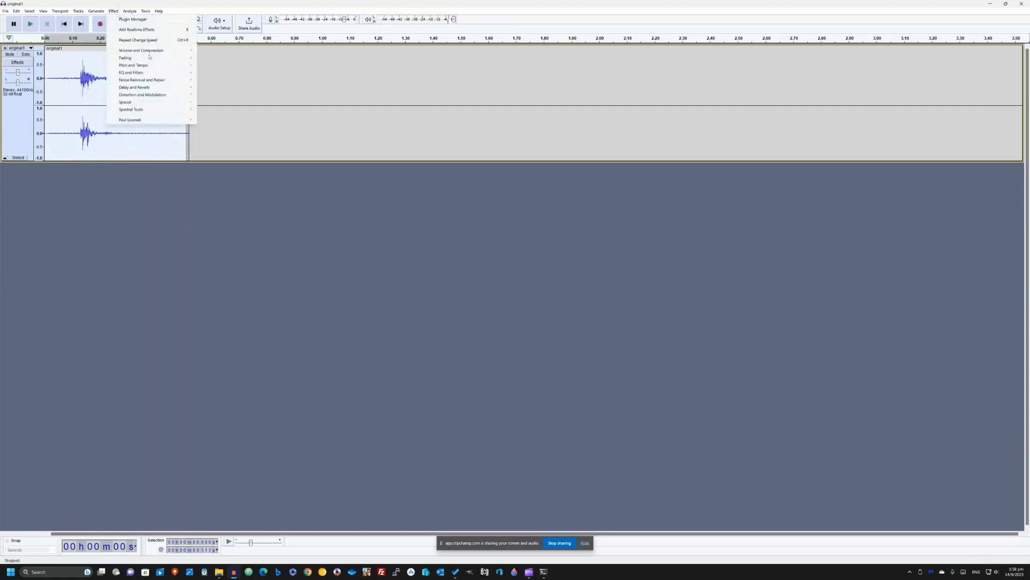
mouse_move(153, 65)
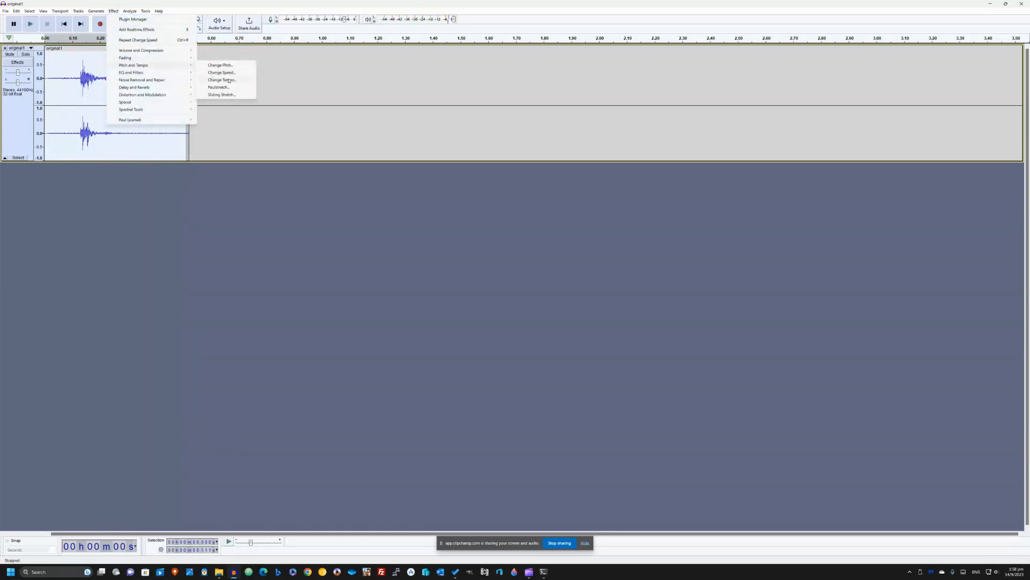
left_click(233, 80)
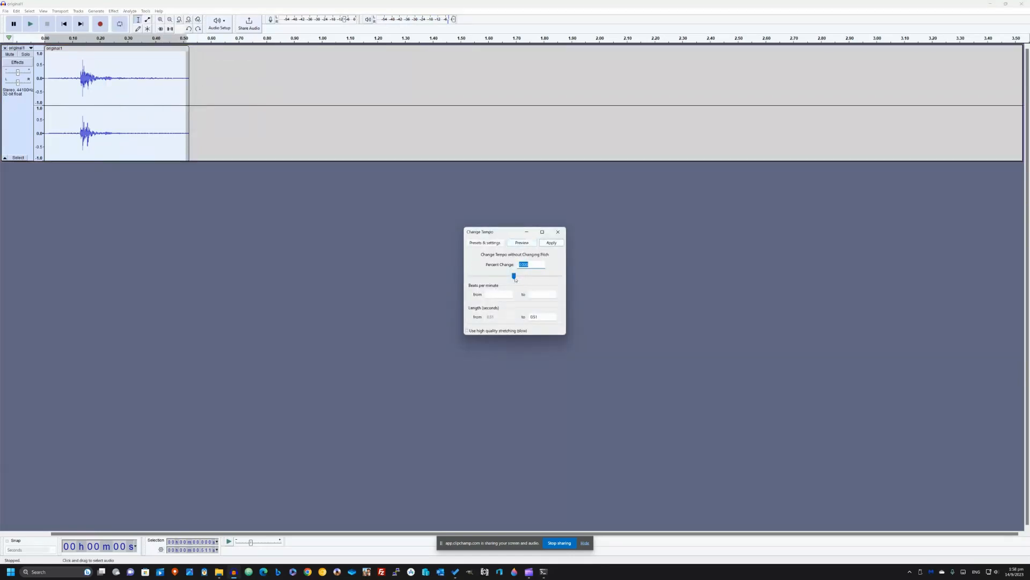
left_click_drag(514, 275, 492, 276)
left_click(520, 247)
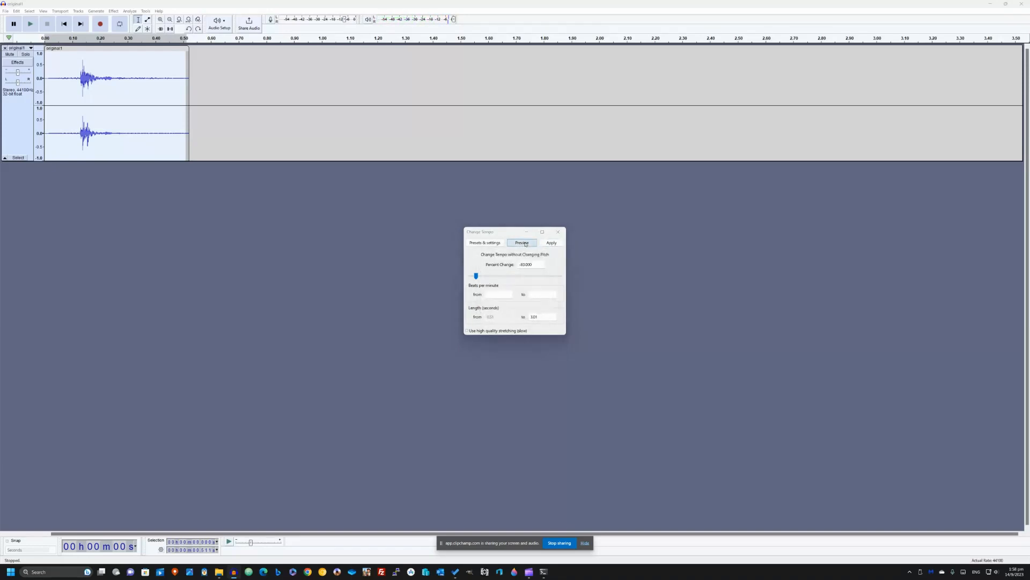
left_click(525, 243)
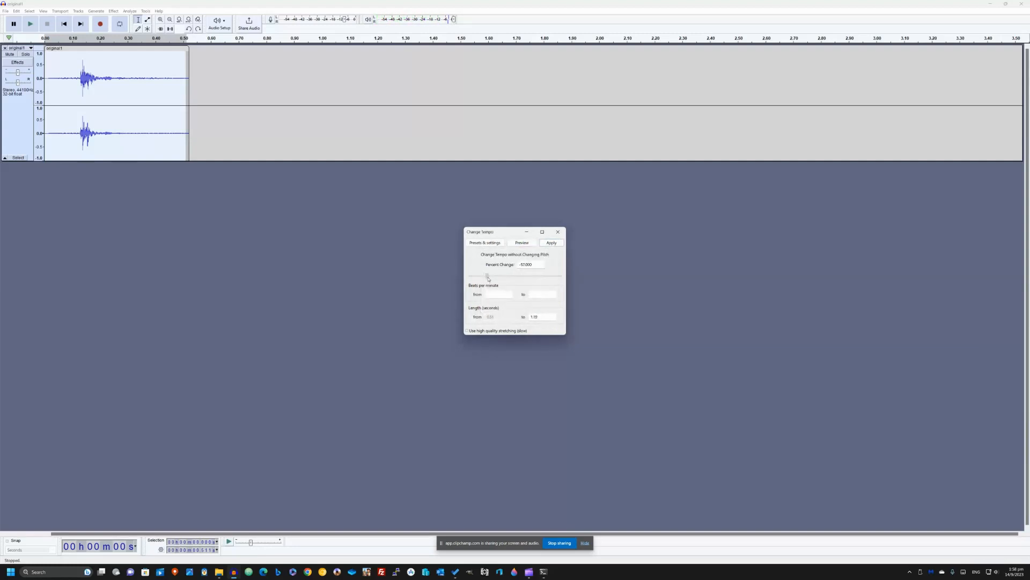
- Preview the clip at several other percent changes in Change Tempo, varying between slower and faster settings
left_click(517, 244)
left_click(533, 244)
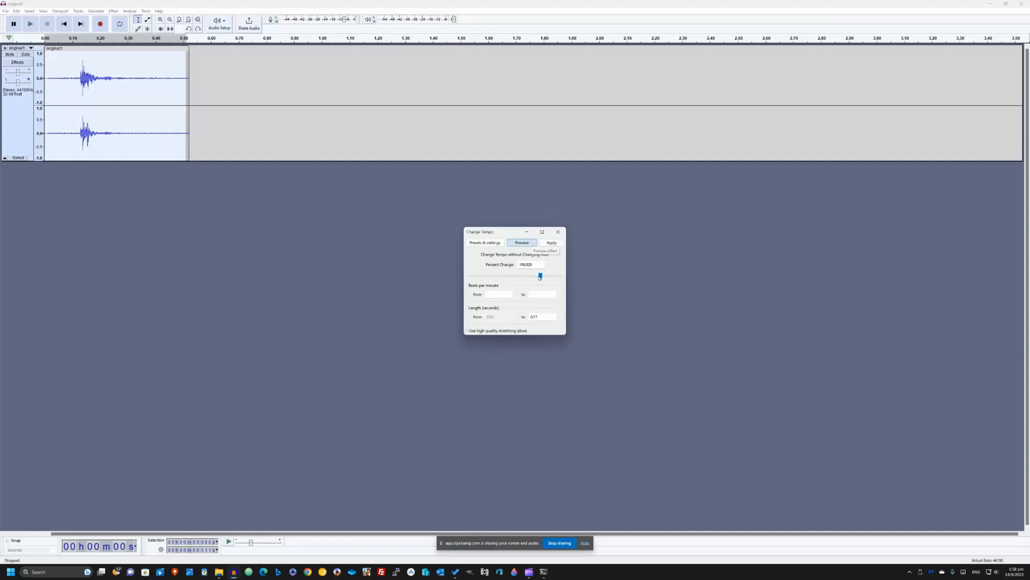
left_click_drag(541, 276, 518, 279)
left_click(530, 246)
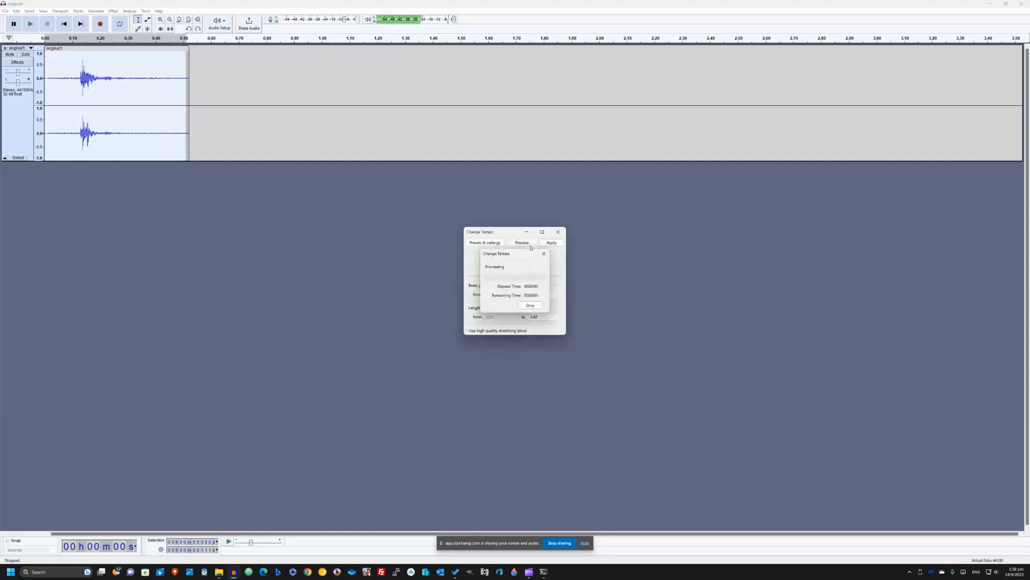
left_click_drag(518, 276, 533, 278)
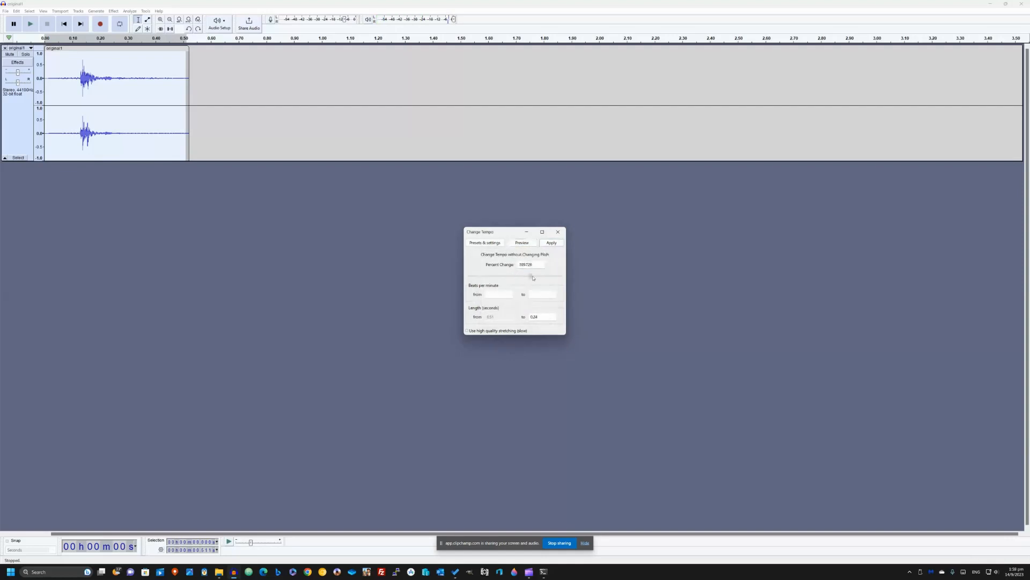
- Apply Change Tempo to the clip with a percent change of about 400, previewing it repeatedly first
left_click(533, 242)
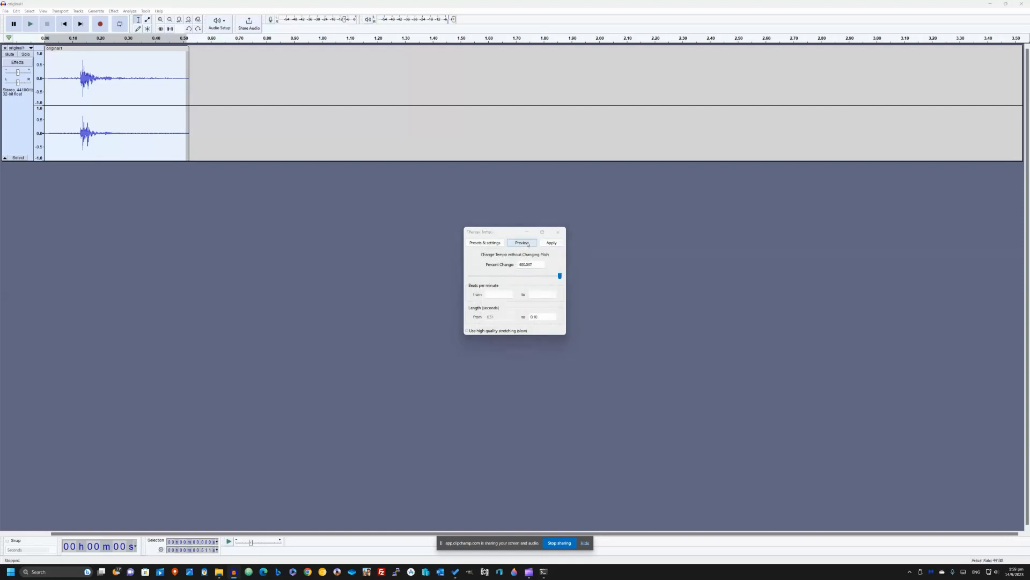
left_click(526, 244)
left_click(526, 244)
left_click(527, 245)
left_click(527, 245)
left_click(527, 245)
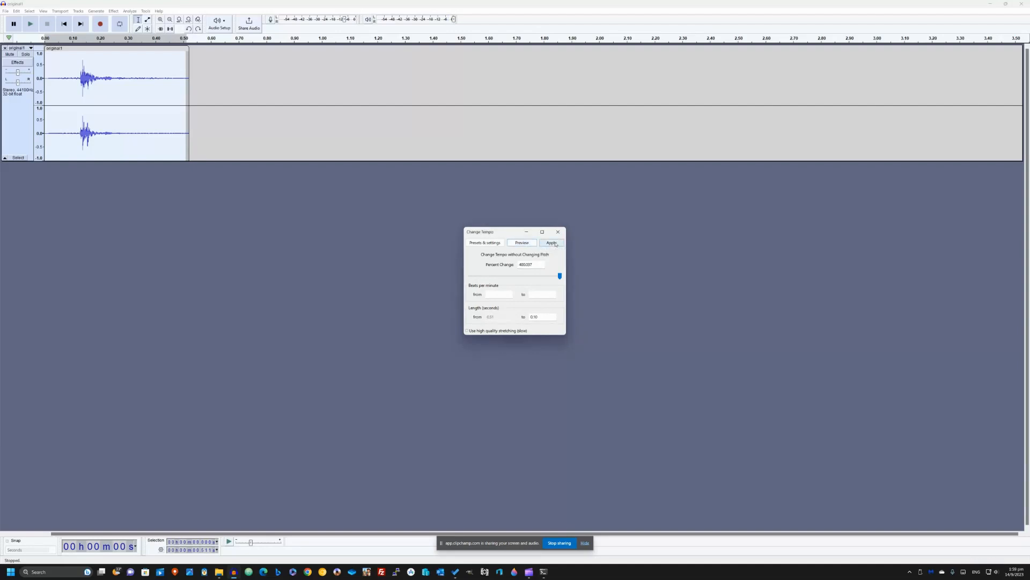
left_click(552, 243)
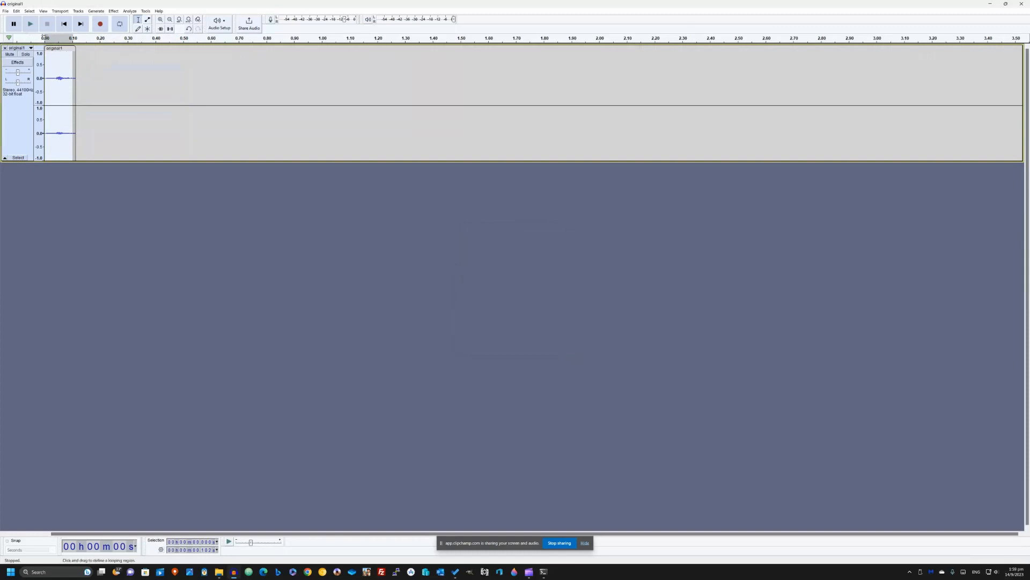
- Play the sped-up clip, and undo the tempo increase to replay the original for comparison
left_click(30, 23)
key("ctrl+z")
left_click(30, 23)
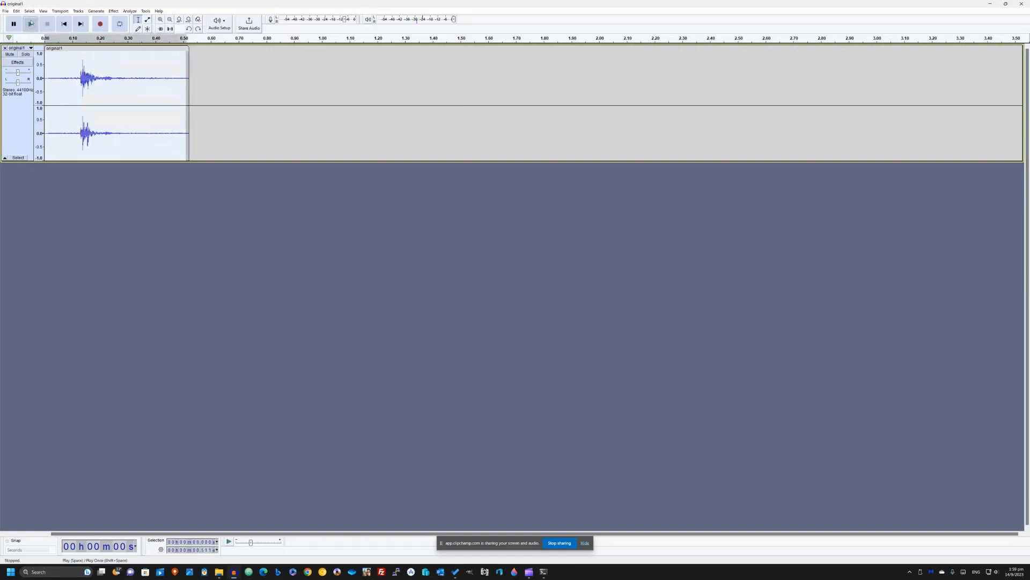
- Apply Change Tempo with a percent change of -35 after previewing several settings, and undo it to replay the original clip
left_click(113, 11)
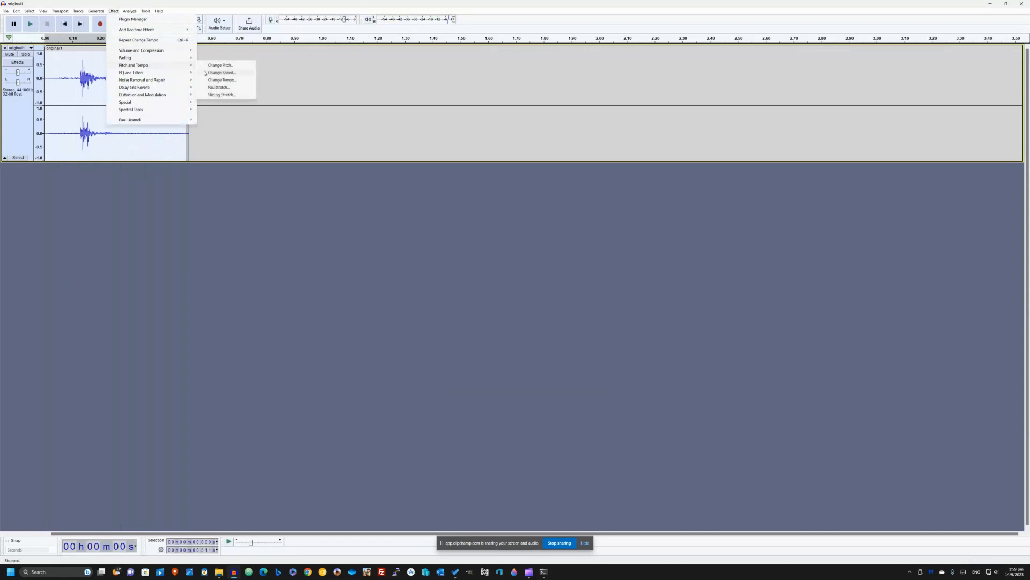
left_click(220, 80)
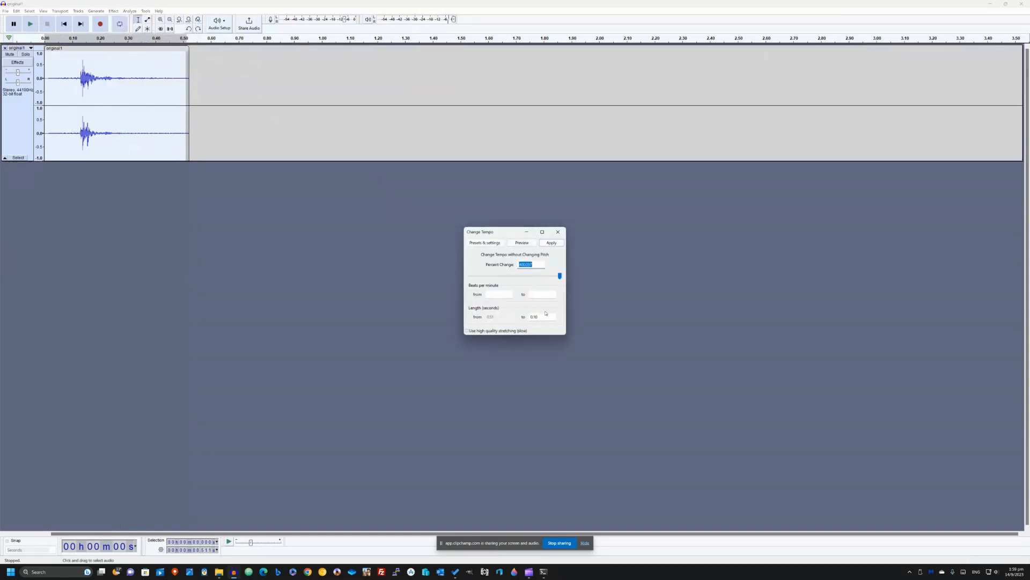
left_click_drag(562, 280, 535, 274)
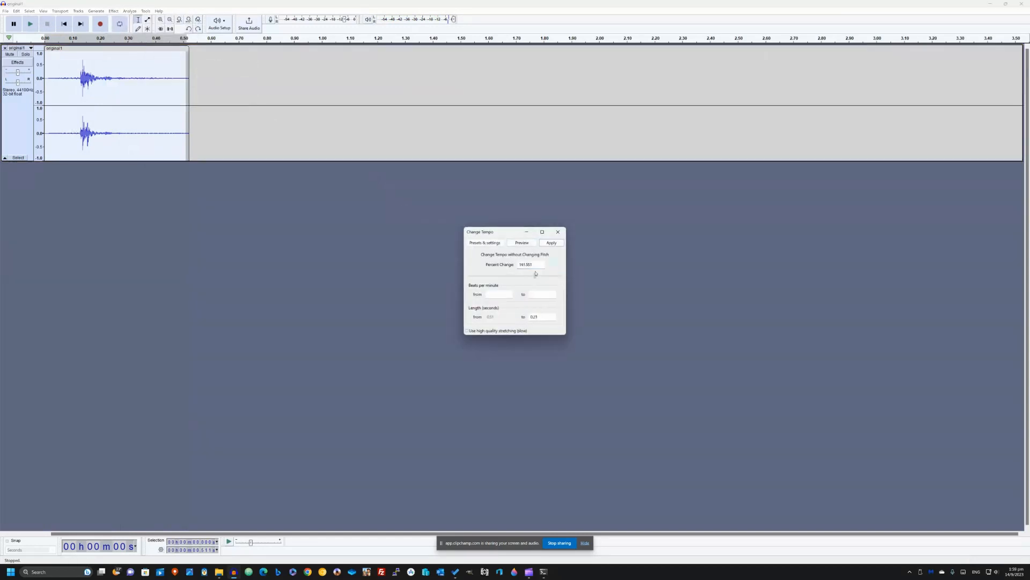
left_click(529, 245)
left_click_drag(525, 280, 511, 276)
left_click(534, 245)
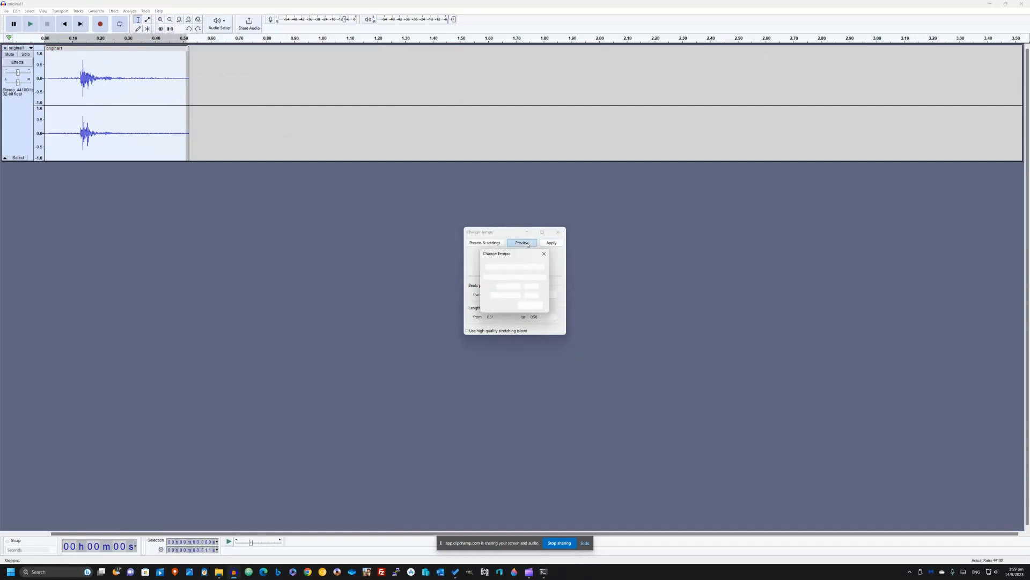
left_click_drag(514, 278, 500, 275)
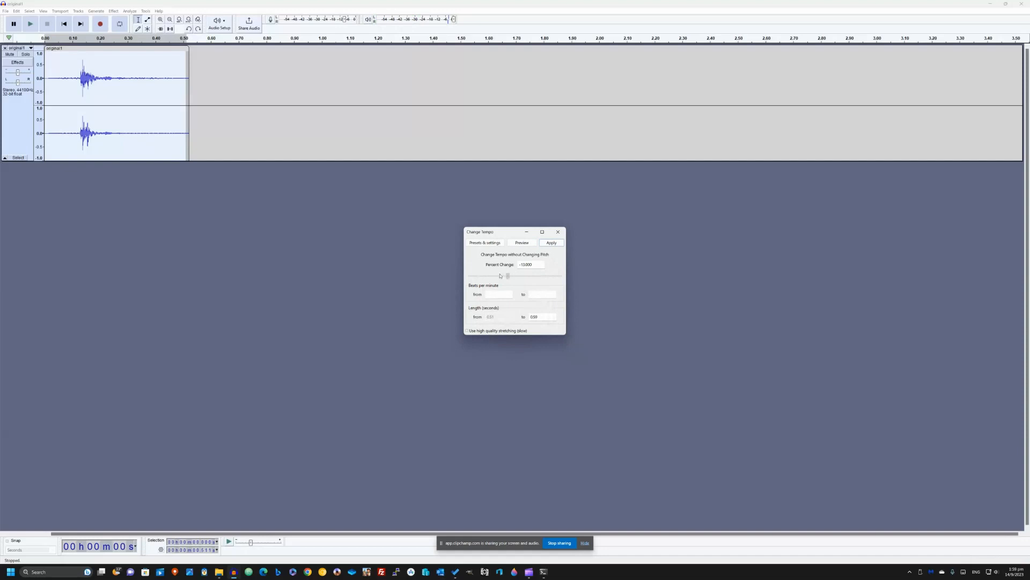
left_click(521, 244)
left_click(520, 244)
left_click(552, 242)
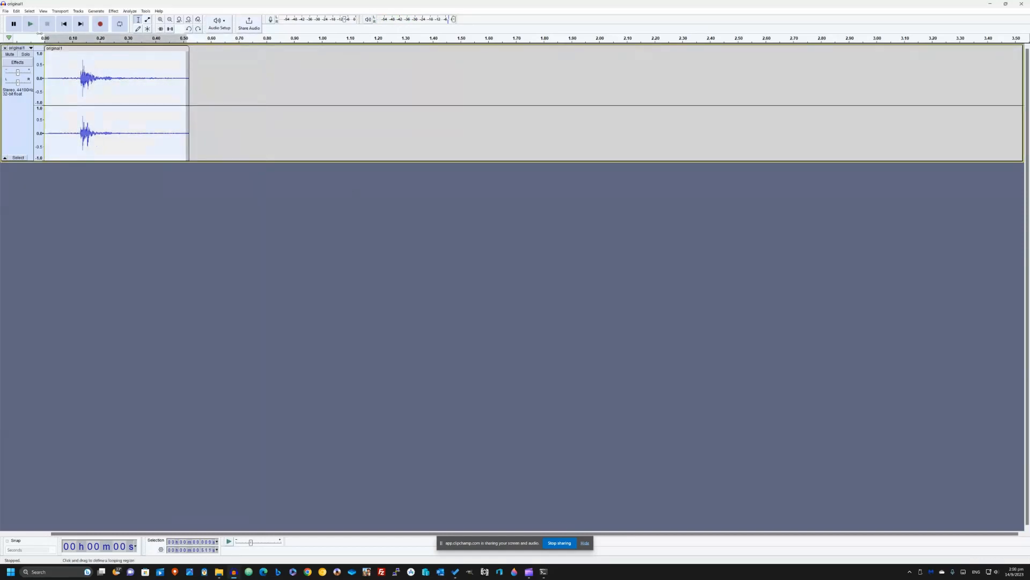
key("space")
- Apply Paulstretch to the clip with a stretch factor of 1.0, previewing it first, and undo the stretch
left_click(113, 11)
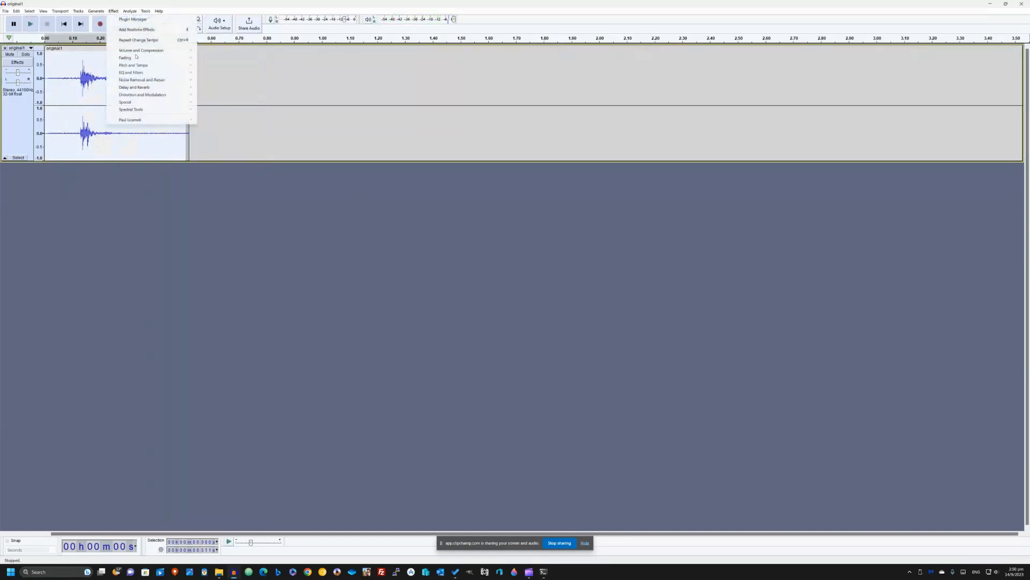
mouse_move(141, 61)
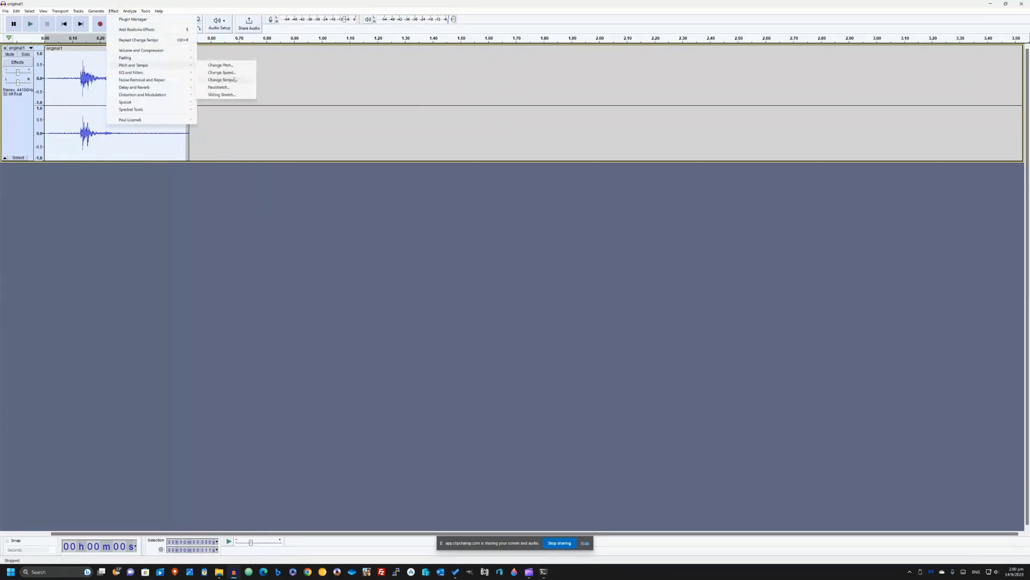
left_click(233, 88)
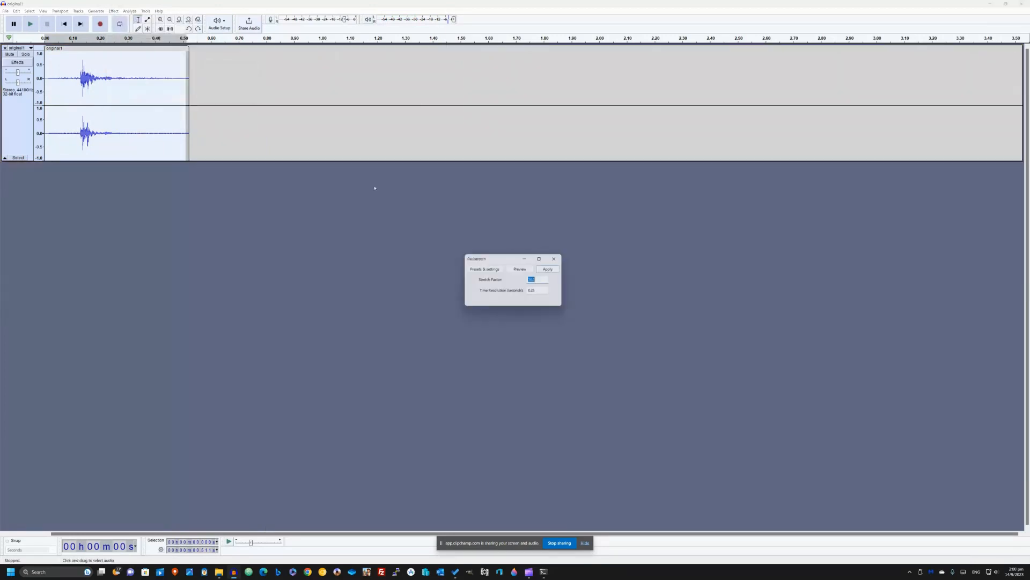
left_click(512, 270)
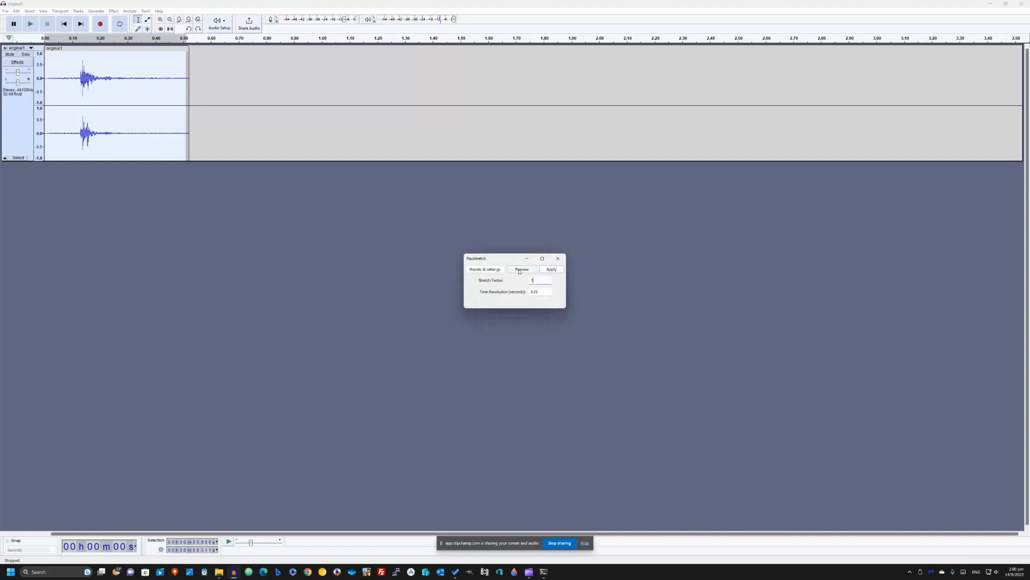
left_click(518, 271)
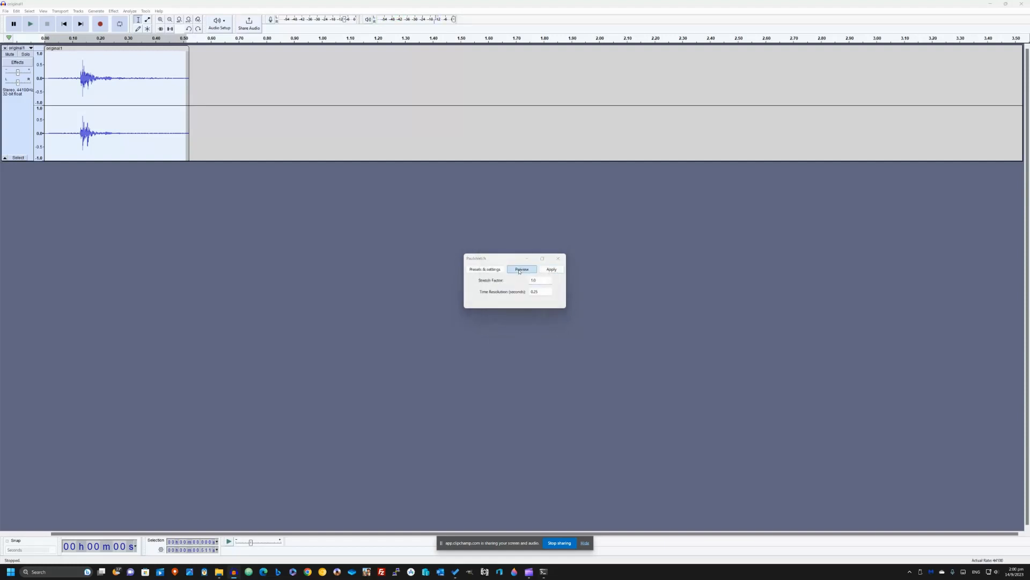
left_click(519, 271)
left_click(551, 269)
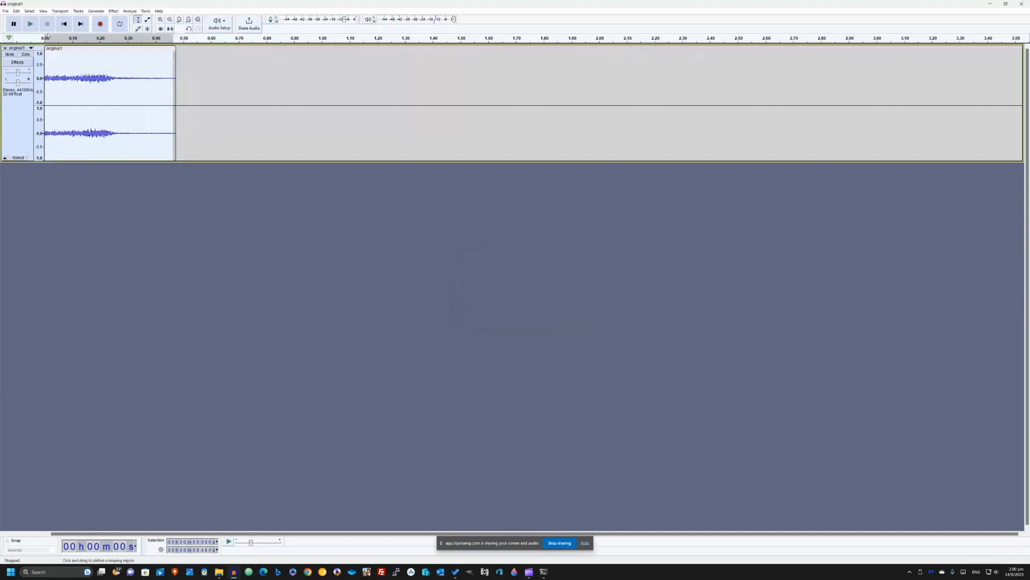
left_click(16, 12)
- Apply Paulstretch to the original clip with a stretch factor of 5, previewing it first, and undo the stretch
left_click(96, 11)
mouse_move(116, 10)
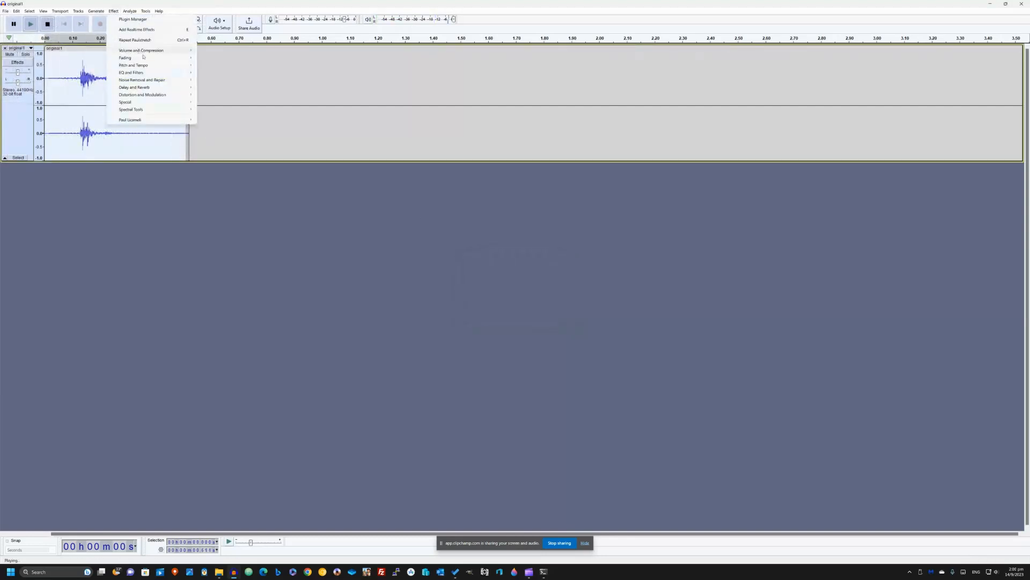
mouse_move(148, 65)
left_click(218, 87)
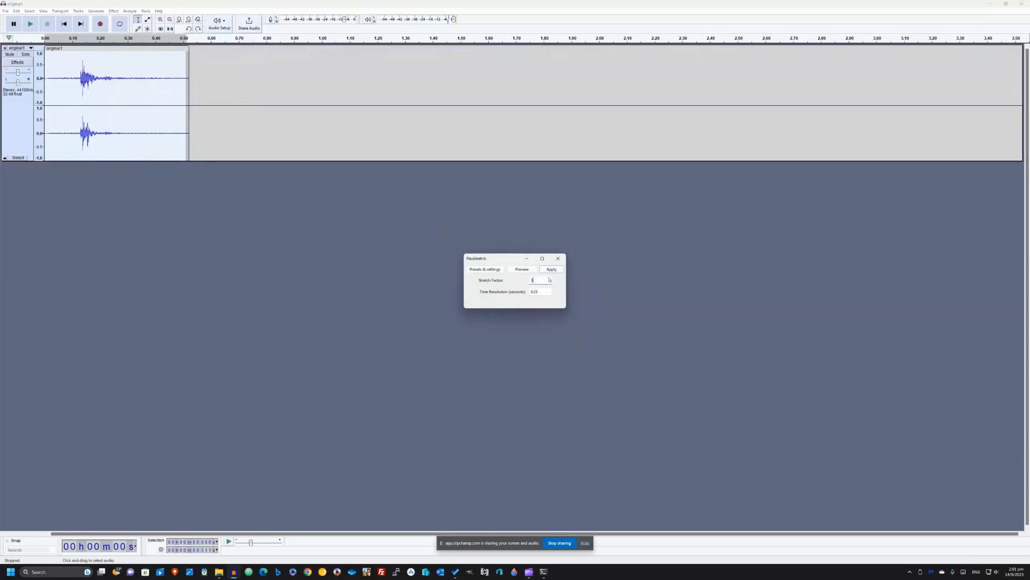
left_click(530, 270)
left_click(533, 274)
left_click(554, 270)
key("ctrl+z")
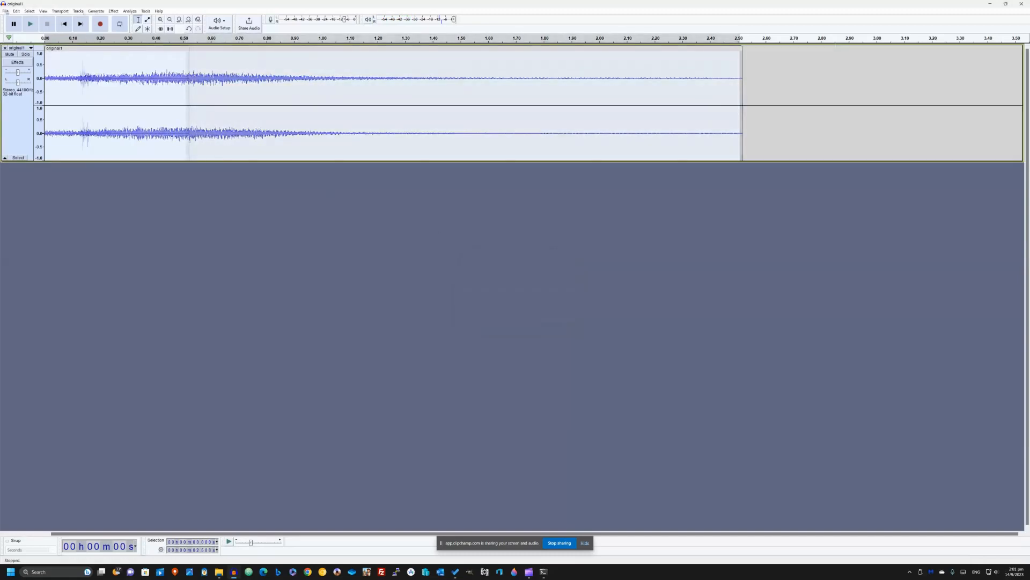
- Open Sliding Stretch for the clip, set the initial tempo change to -90%, and preview the effect
left_click(96, 12)
mouse_move(113, 11)
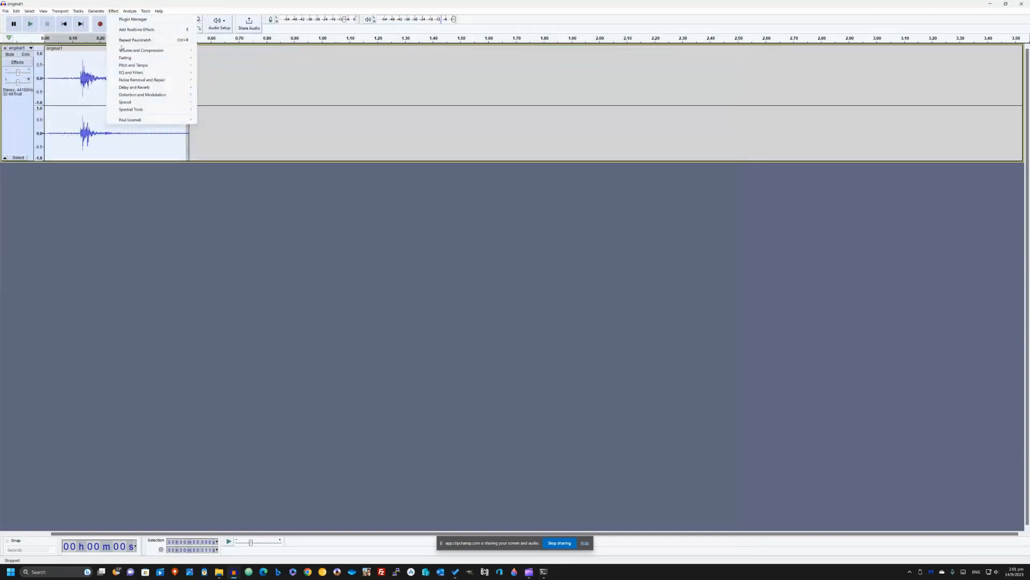
mouse_move(161, 65)
left_click(241, 95)
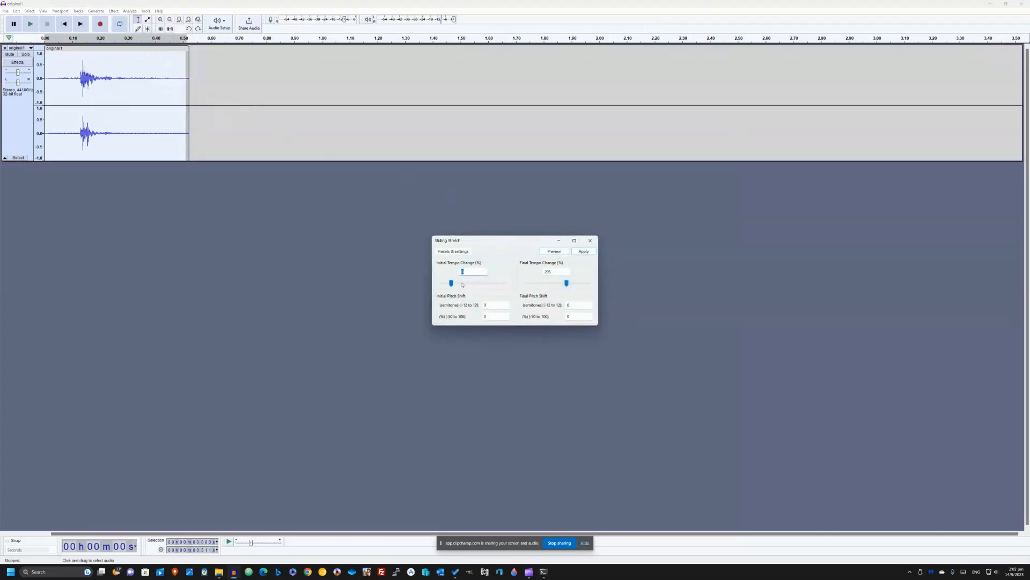
type("-90")
left_click(552, 252)
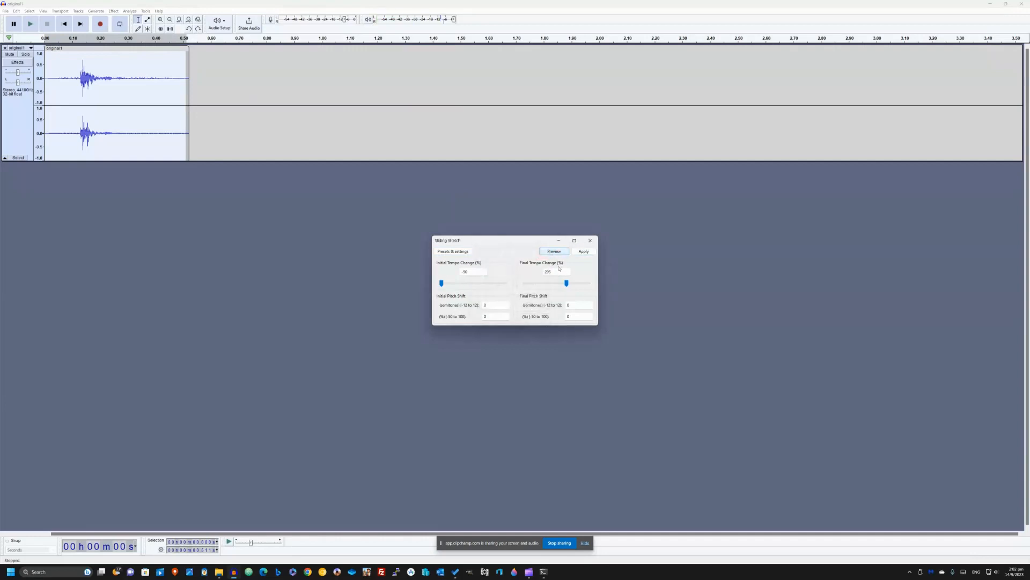
- Preview different final tempo changes in Sliding Stretch, set the final tempo change to 40%, and apply the effect
left_click_drag(531, 286, 517, 284)
left_click(553, 252)
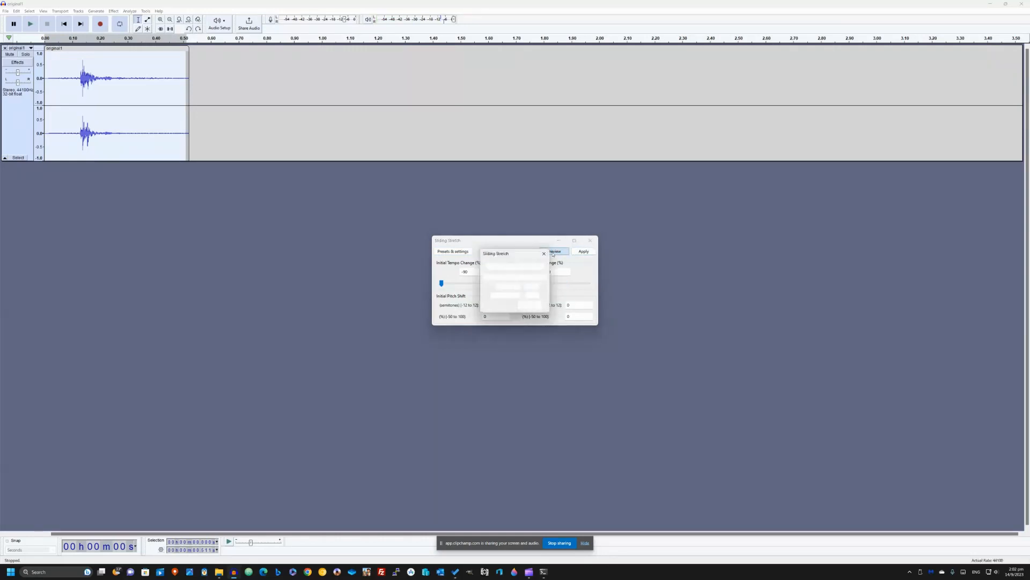
left_click_drag(525, 282, 539, 283)
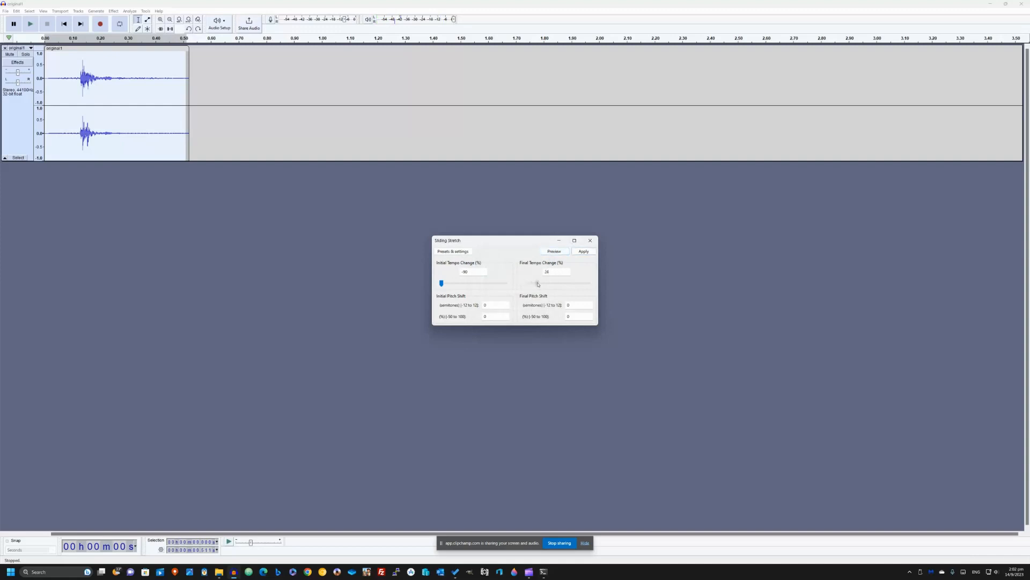
left_click(556, 252)
left_click(549, 253)
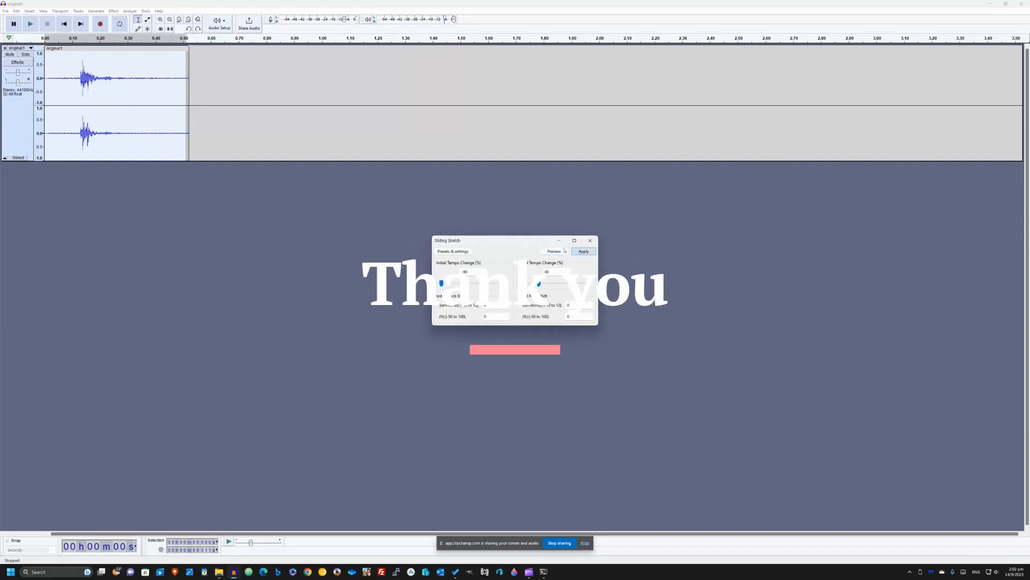
left_click(583, 251)
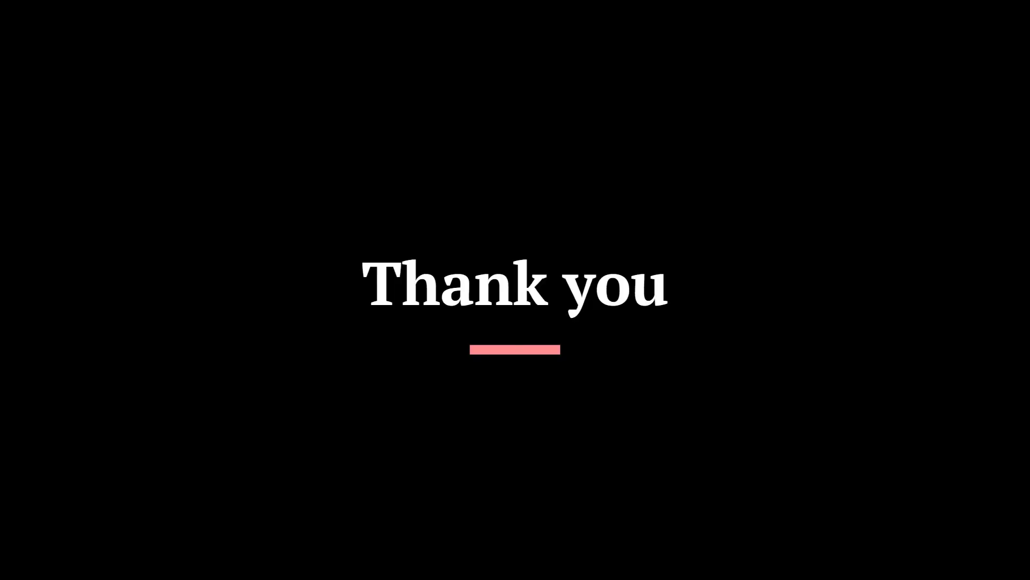